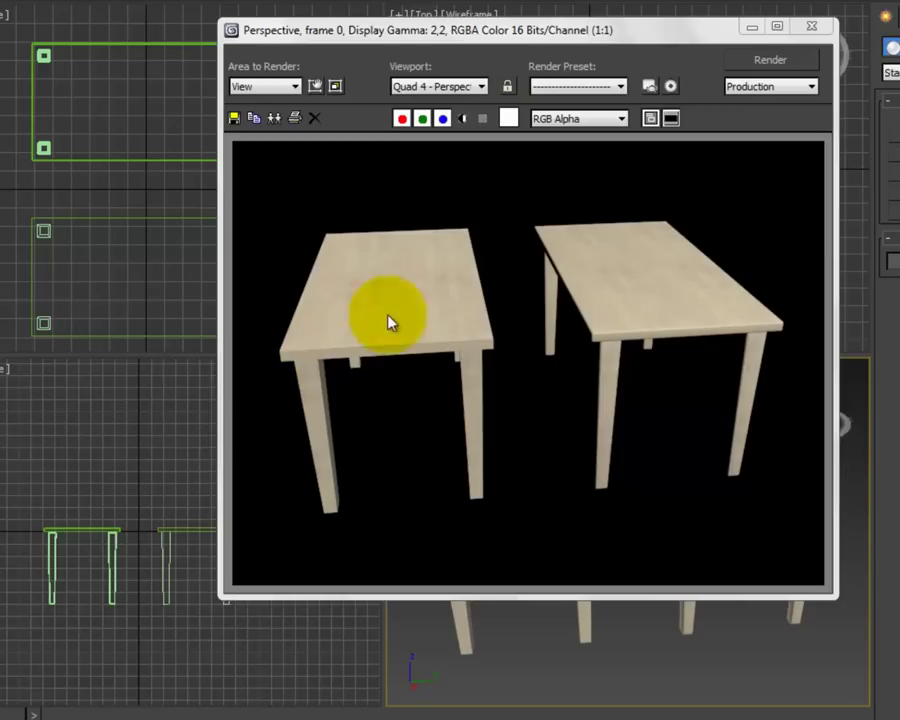
# Step: Render a close-up of the two tables' edges in the Perspective view and close the rendered image
pyautogui.click(814, 31)
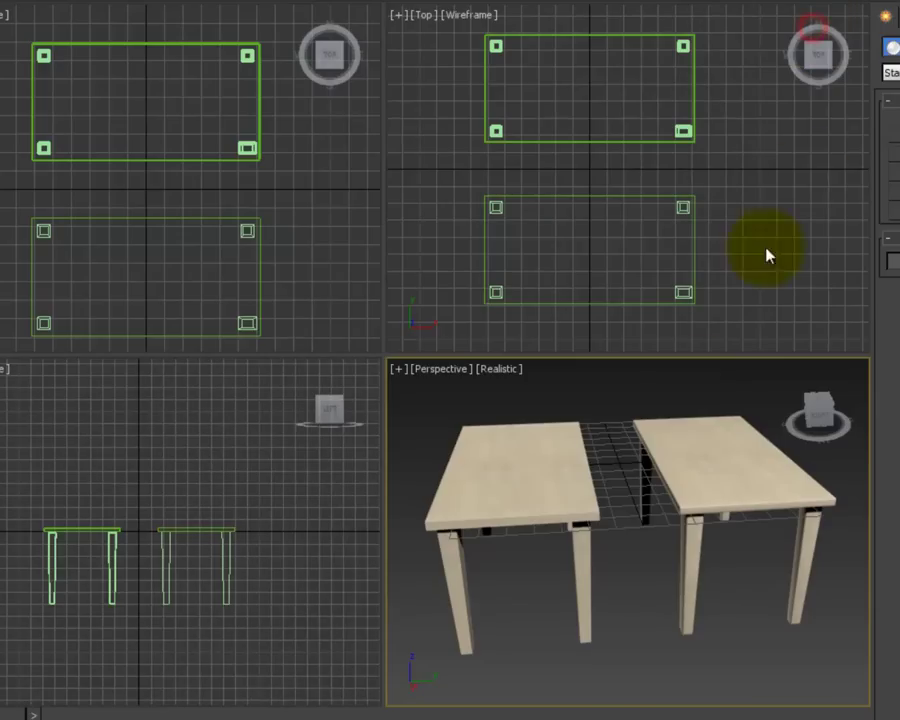
pyautogui.scroll(5, 729, 540)
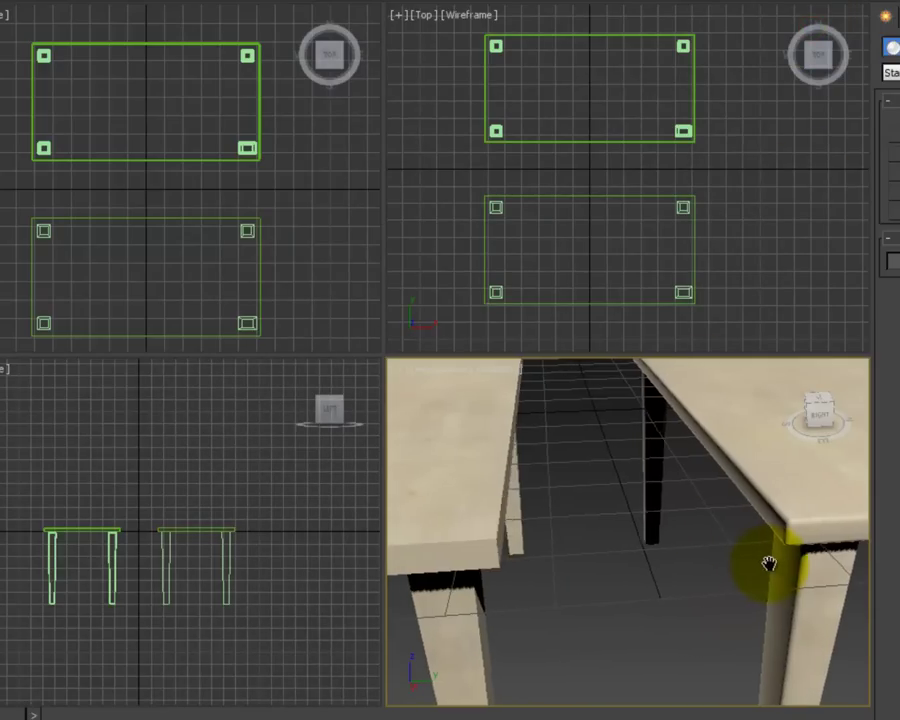
pyautogui.hotkey('shift', 'q')
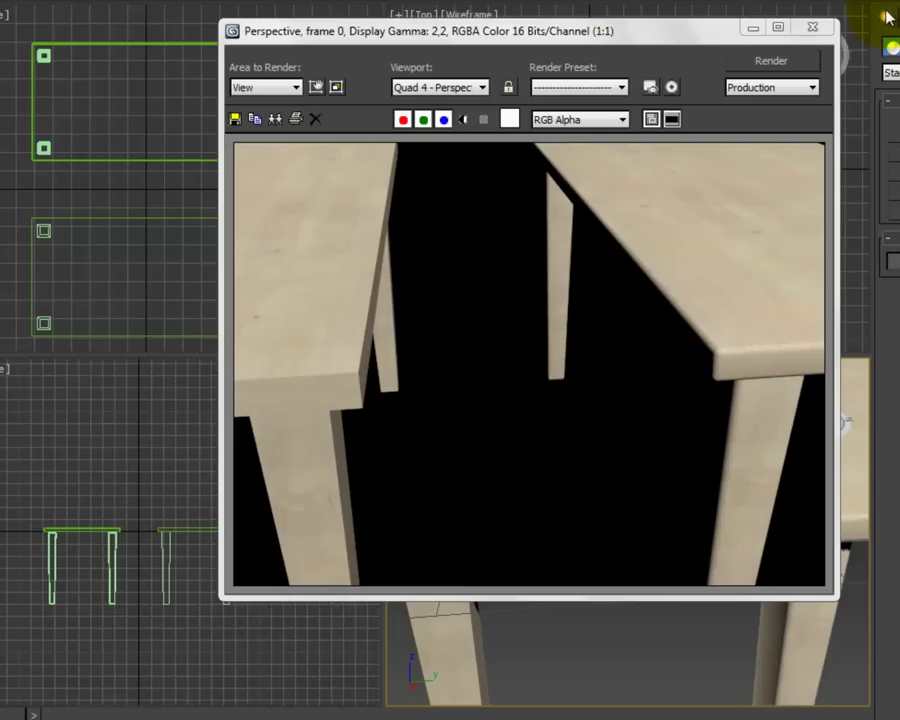
pyautogui.click(822, 30)
# Step: Delete both finished tables to leave an empty scene
pyautogui.scroll(-8, 640, 500)
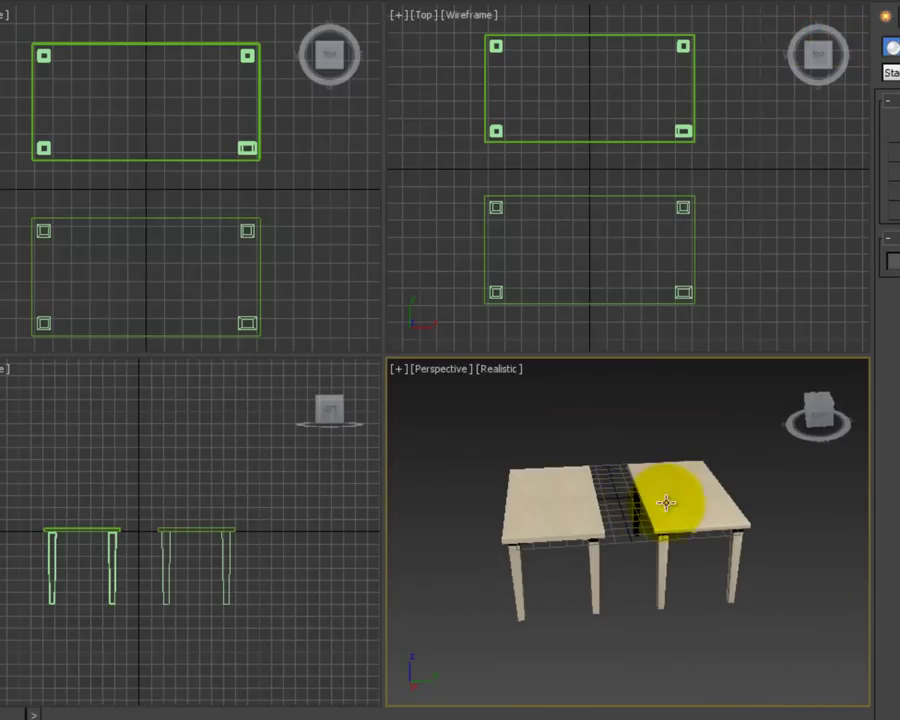
pyautogui.moveTo(563, 446); pyautogui.dragTo(758, 572)
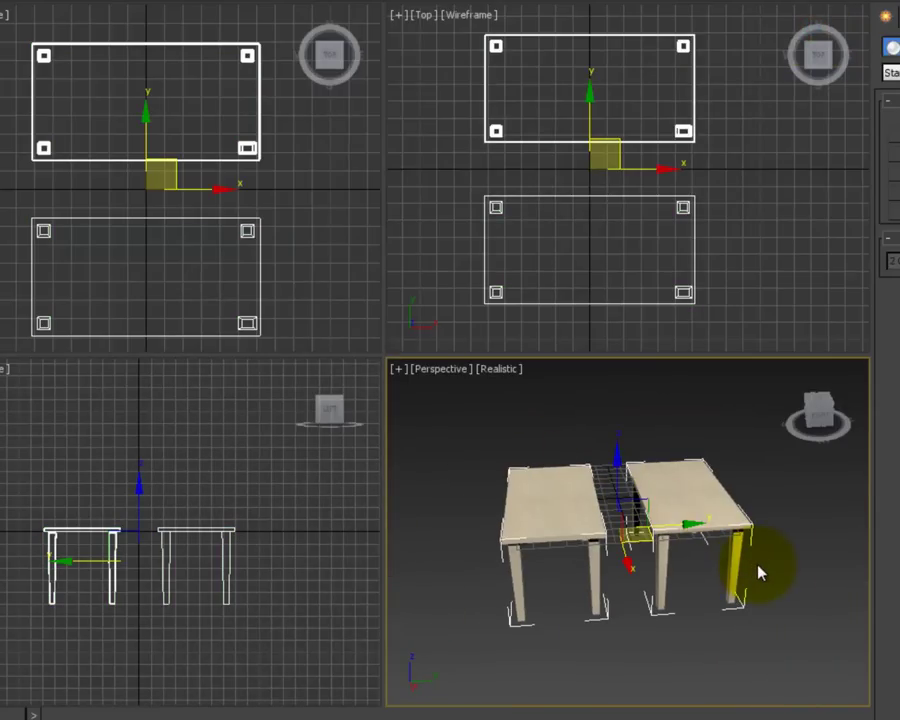
pyautogui.press('Delete')
pyautogui.moveTo(692, 474); pyautogui.dragTo(734, 538, button='middle')
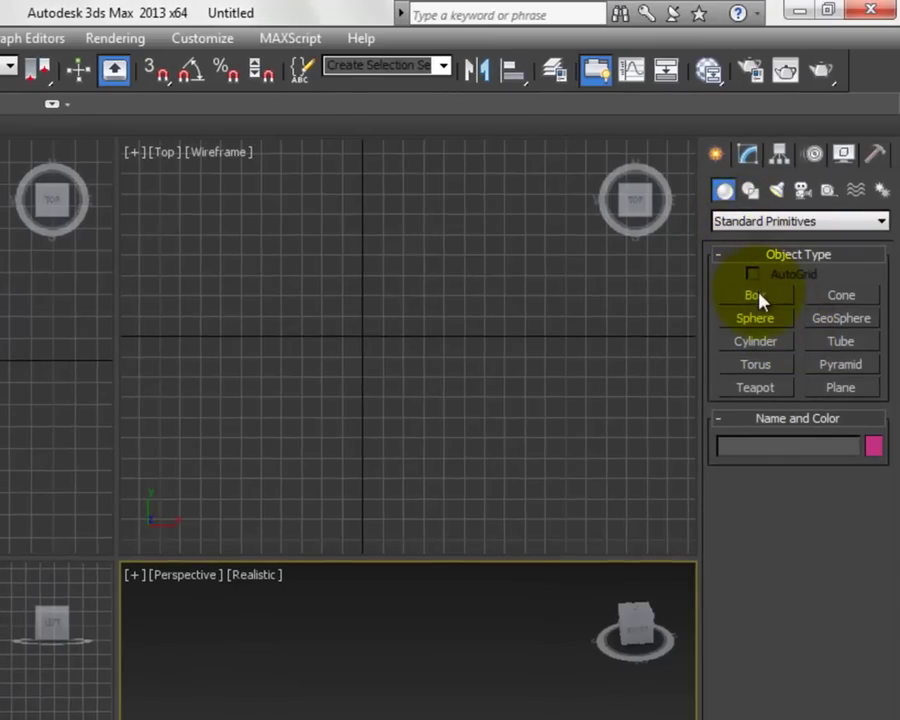
# Step: Activate the ChamferBox extended primitive and turn on 3D snapping, checking that it snaps to Grid Points
pyautogui.click(745, 222)
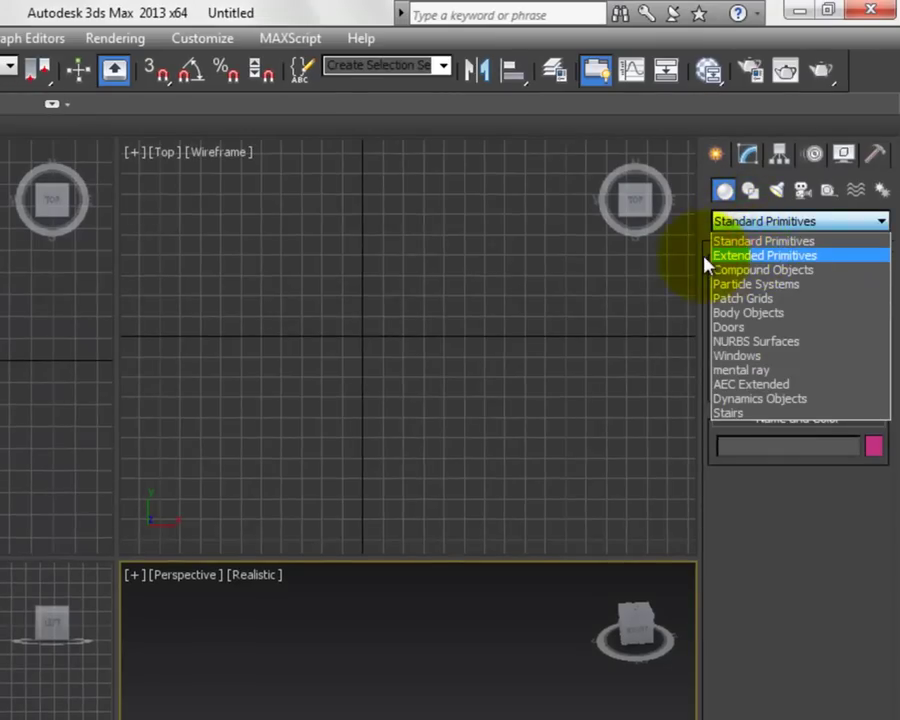
pyautogui.click(730, 257)
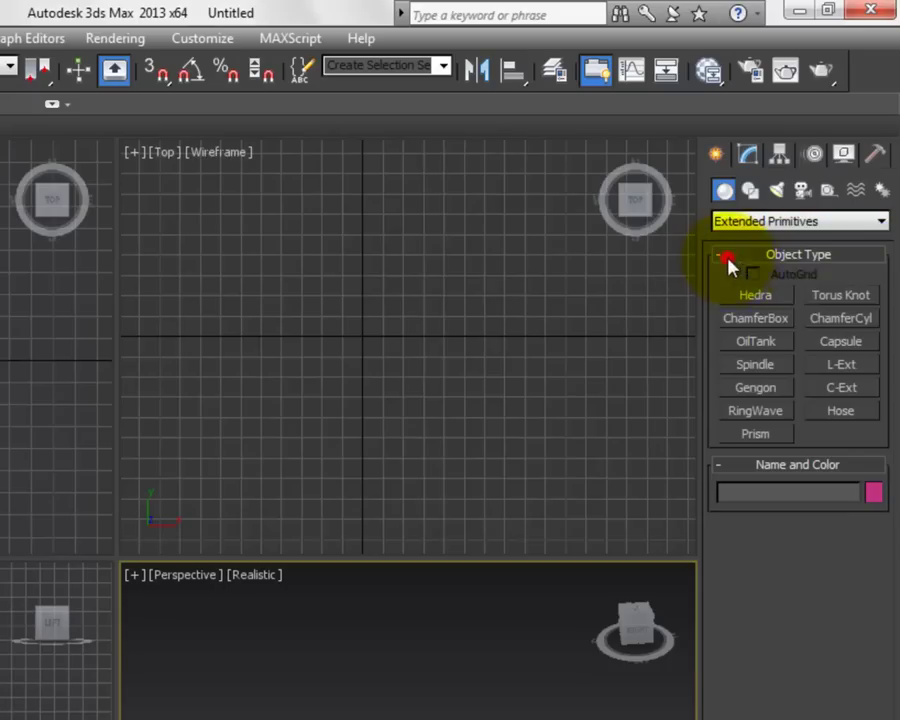
pyautogui.click(756, 324)
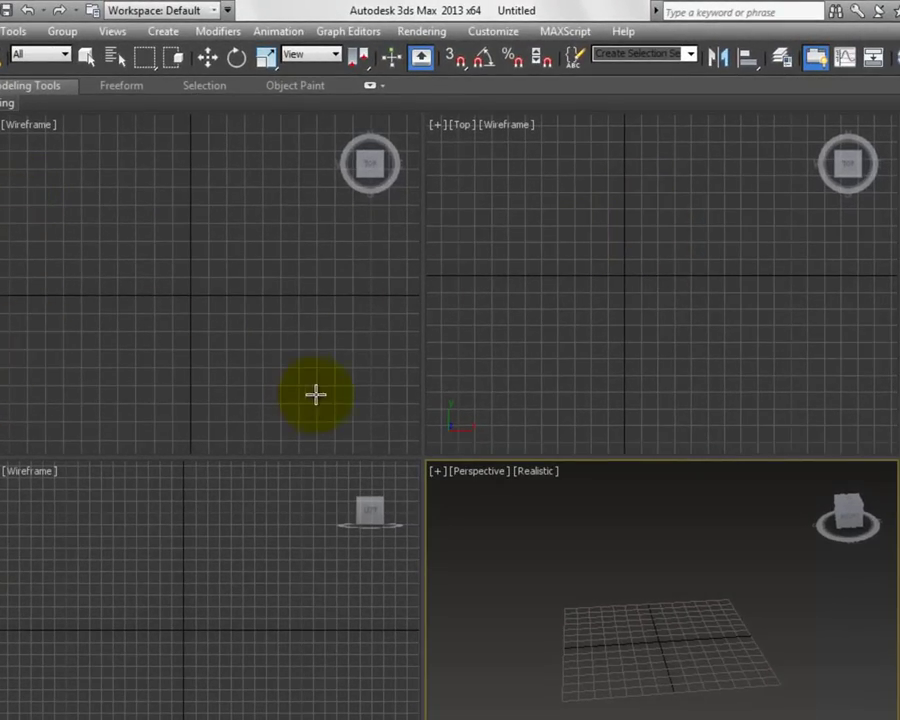
pyautogui.click(455, 60)
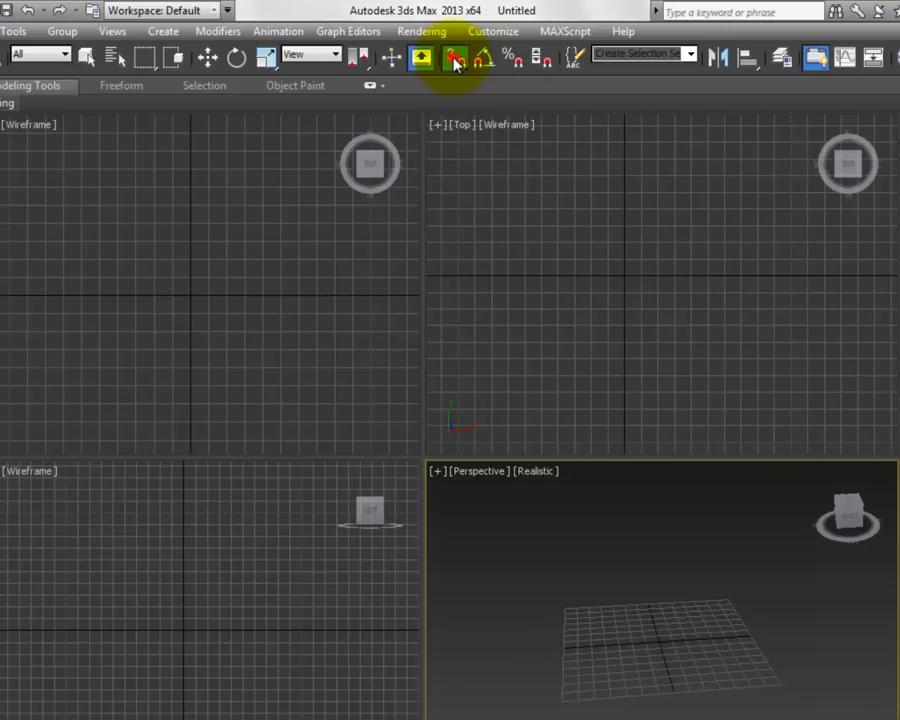
pyautogui.click(456, 60)
pyautogui.rightClick(455, 62)
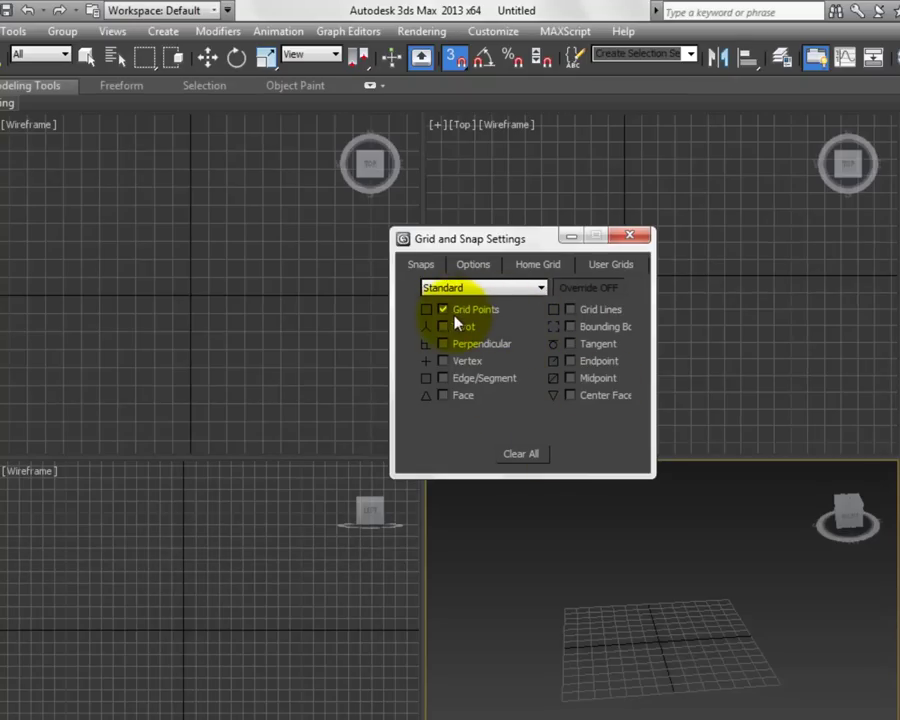
pyautogui.click(631, 237)
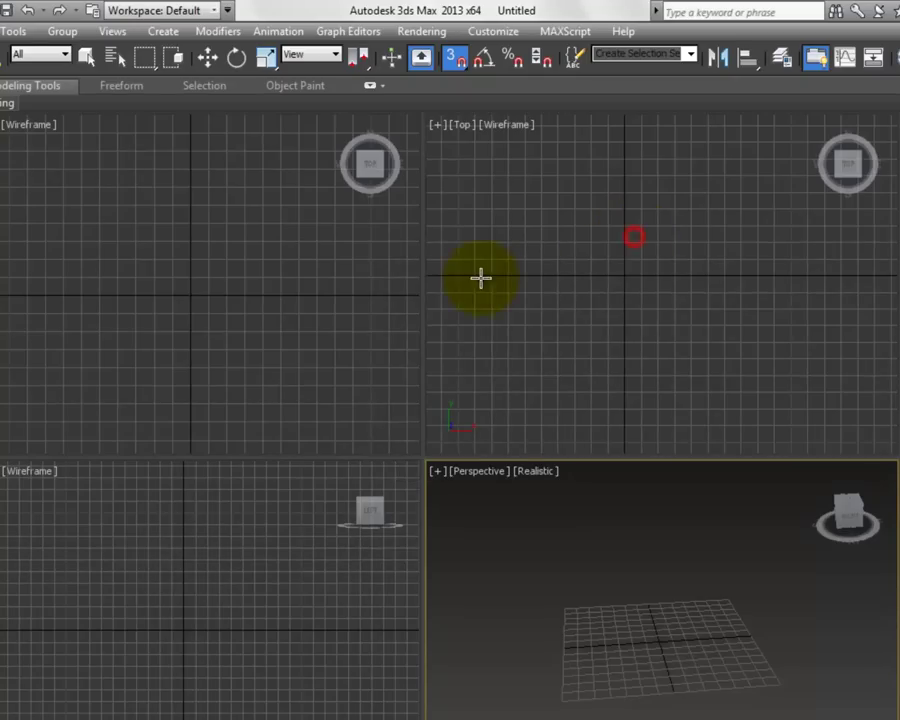
# Step: Draw the tabletop in the Top view as a grid-snapped chamfer box 100 long, 170 wide and 10 high, without a fillet
pyautogui.moveTo(118, 205); pyautogui.dragTo(422, 384)
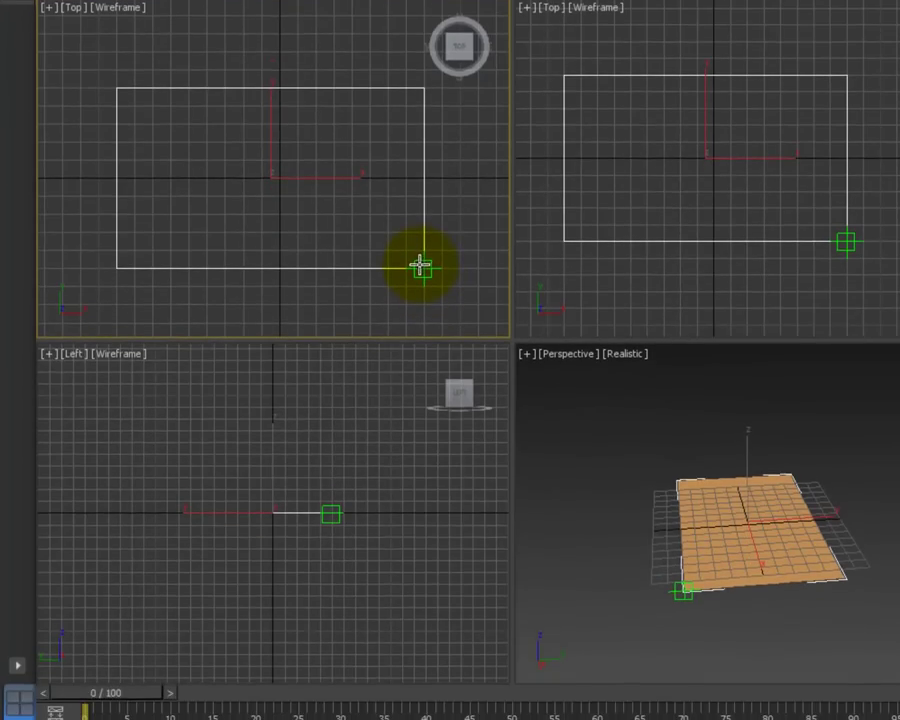
pyautogui.moveTo(421, 265); pyautogui.dragTo(423, 267)
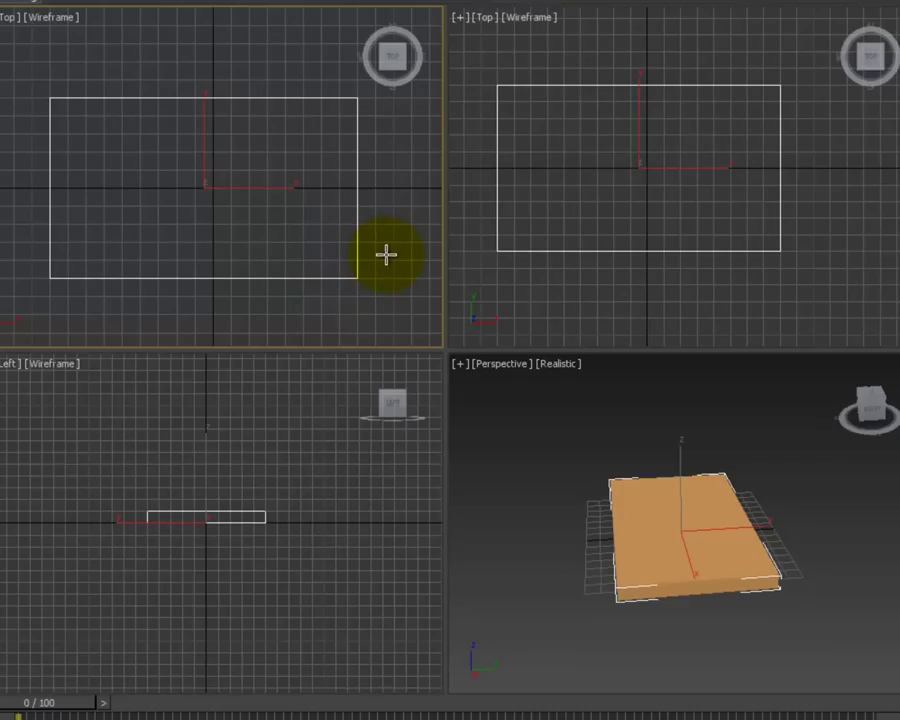
pyautogui.click(378, 256)
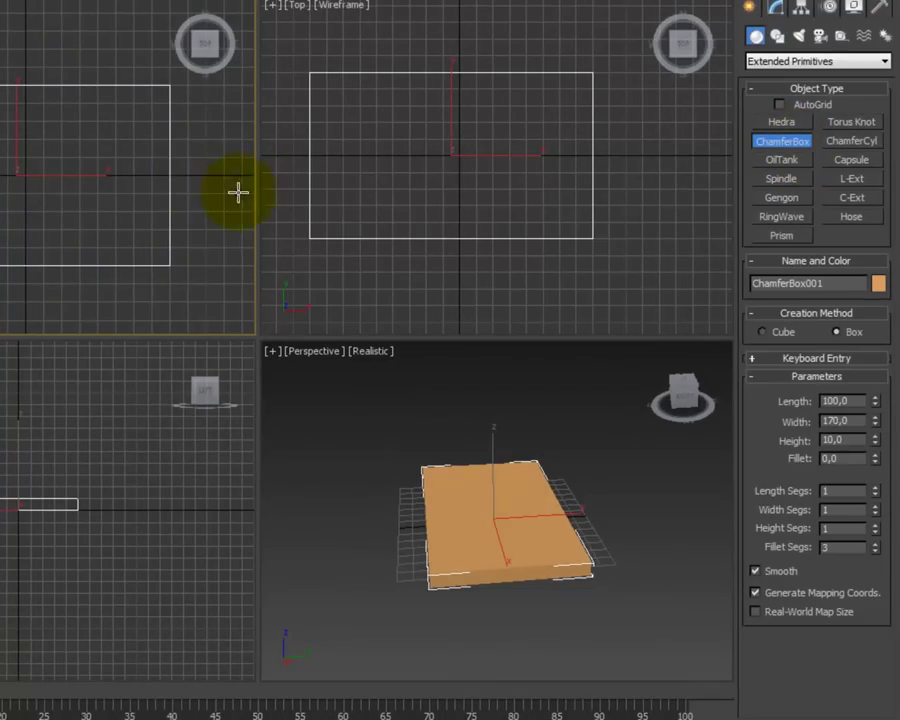
pyautogui.rightClick(202, 181)
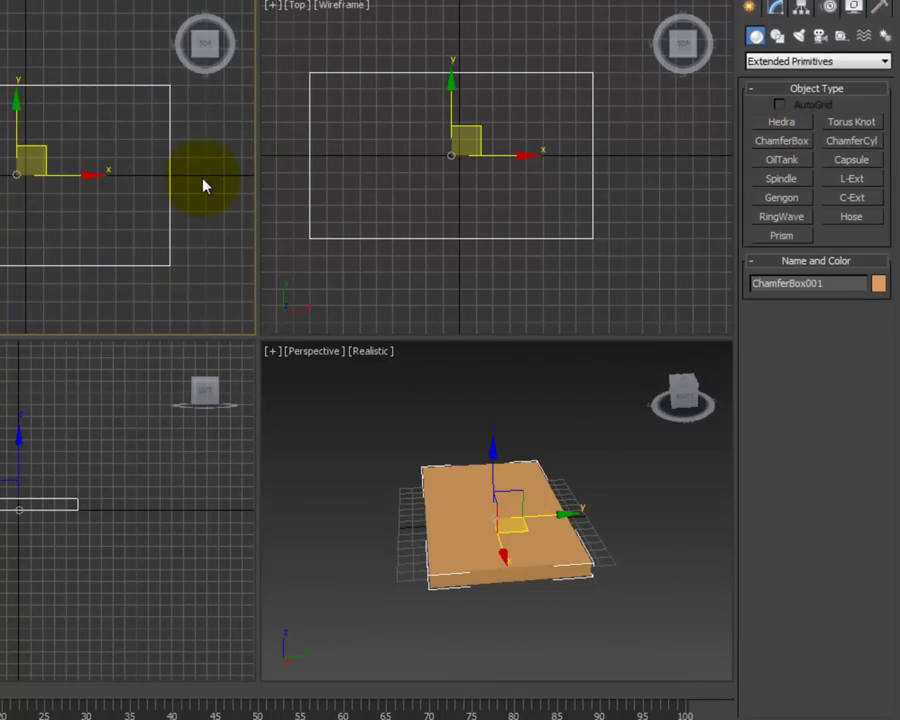
# Step: Reduce the tabletop's height to 4,1 and round its edges with a fillet of 0,8
pyautogui.scroll(8, 613, 577)
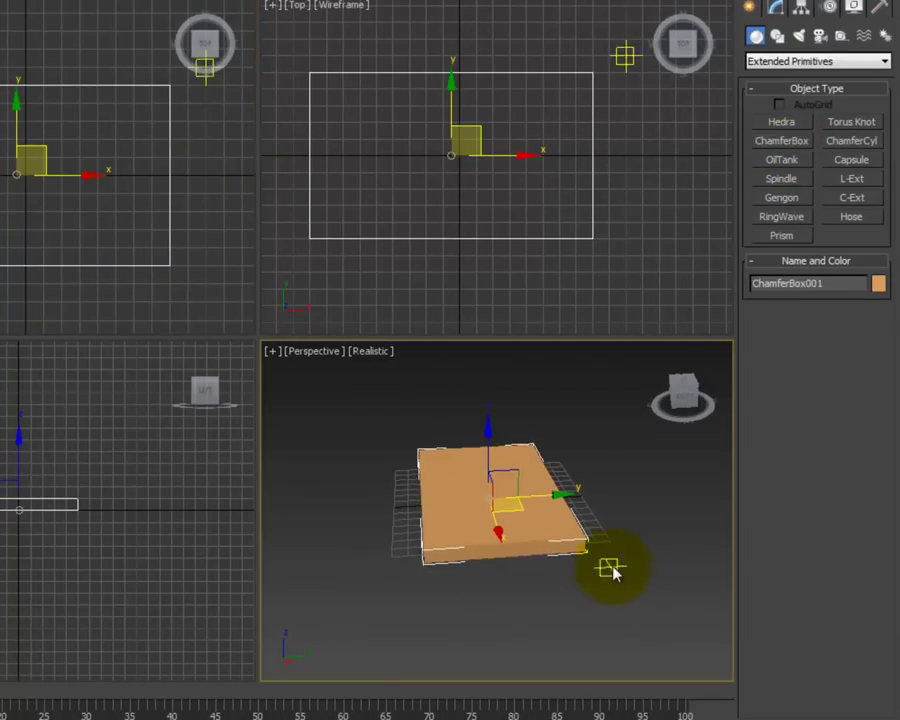
pyautogui.moveTo(580, 582); pyautogui.dragTo(645, 531, button='middle')
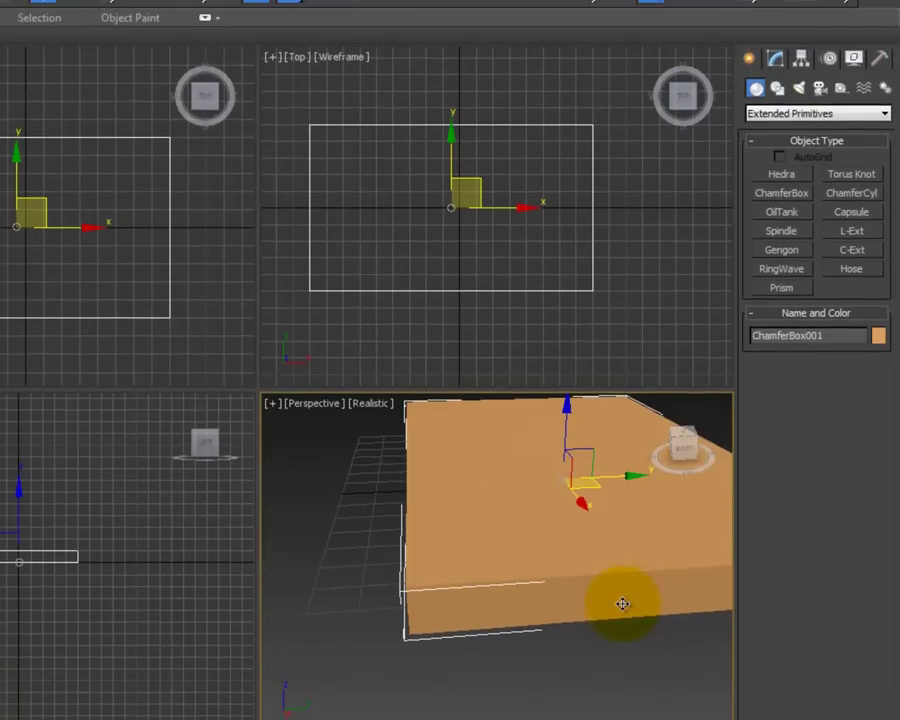
pyautogui.click(775, 60)
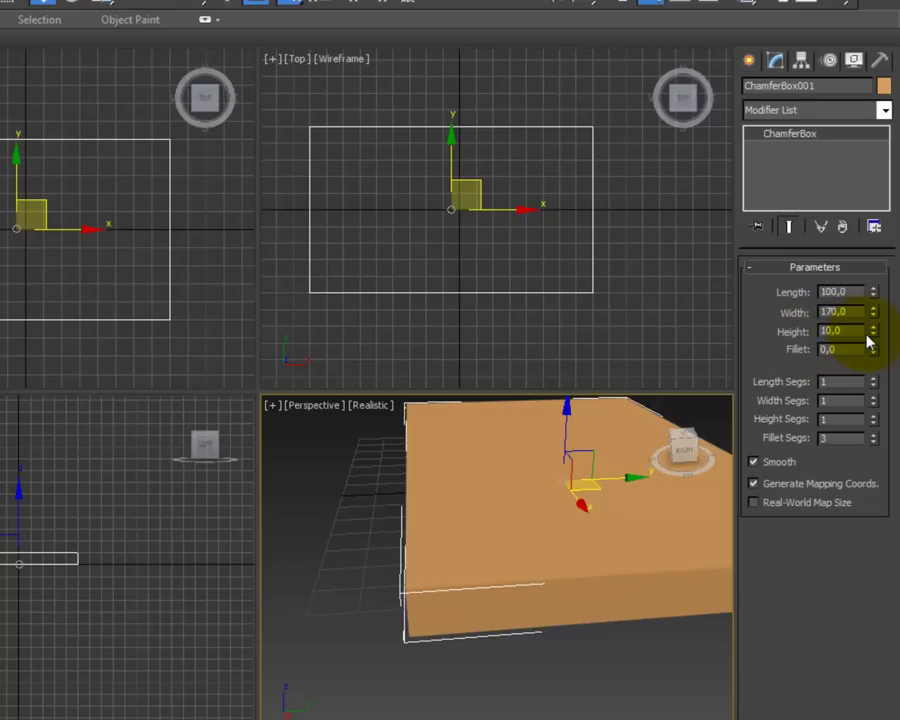
pyautogui.moveTo(876, 338); pyautogui.dragTo(879, 381)
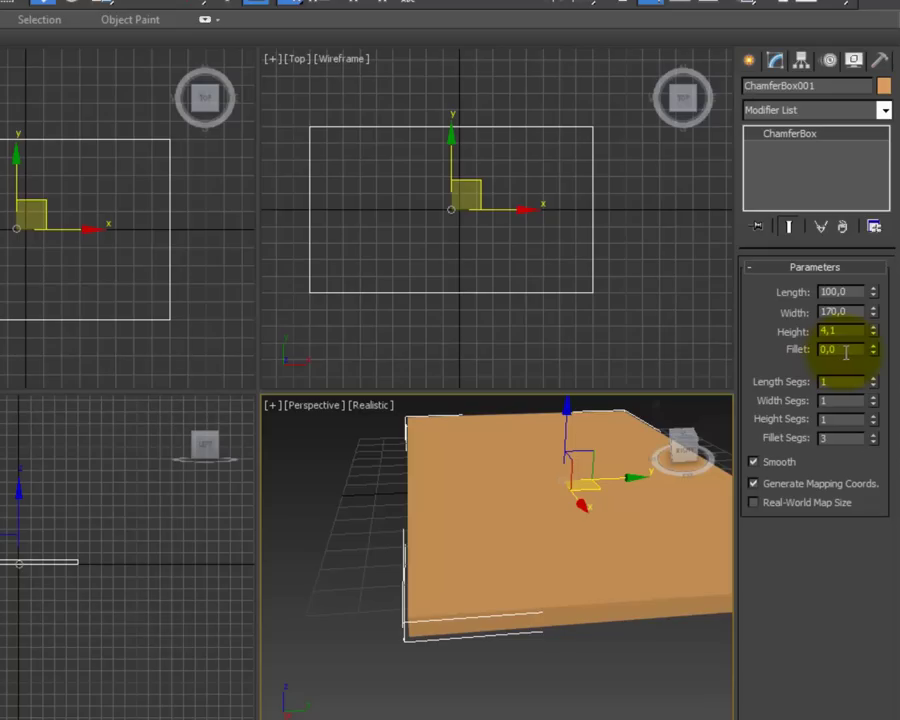
pyautogui.moveTo(873, 349); pyautogui.dragTo(880, 278)
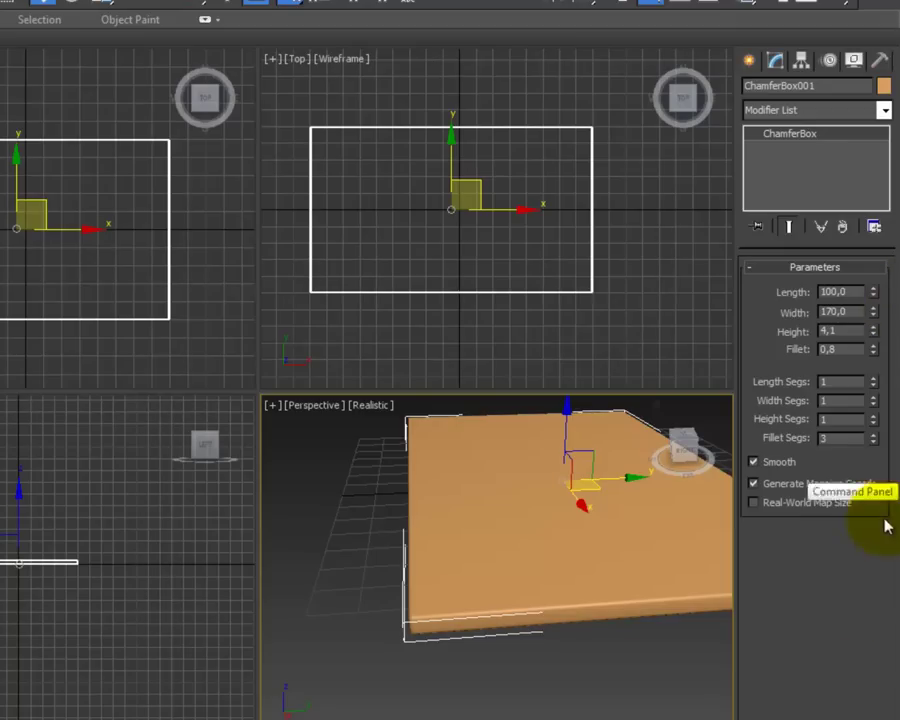
# Step: Draw a leg beneath the tabletop's lower-right corner in the Top view as a 10 × 10 chamfer box with height -60 and fillet 0
pyautogui.scroll(-5, 580, 620)
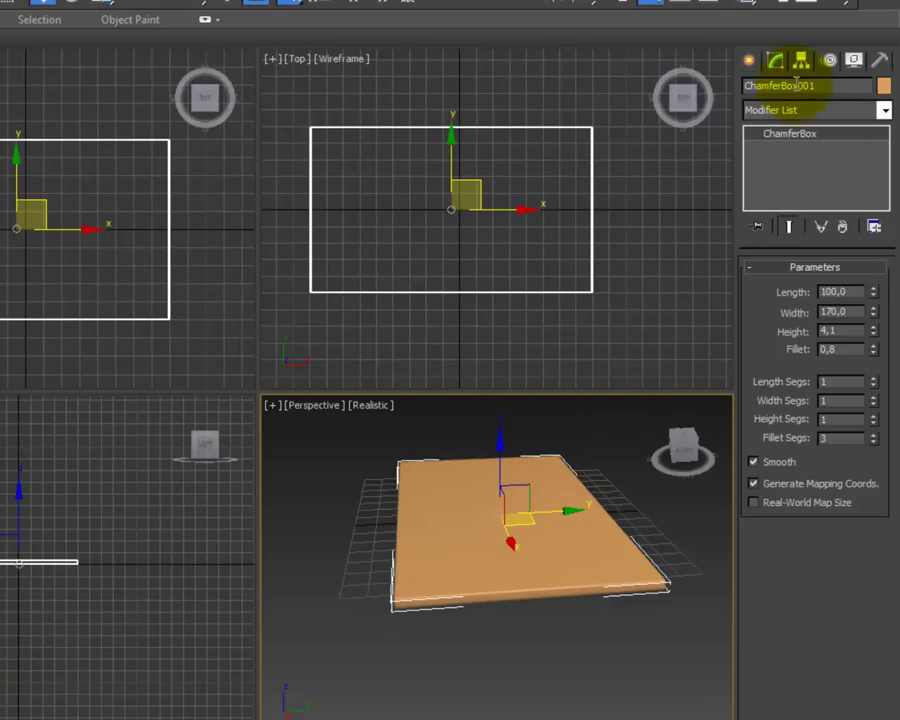
pyautogui.click(749, 62)
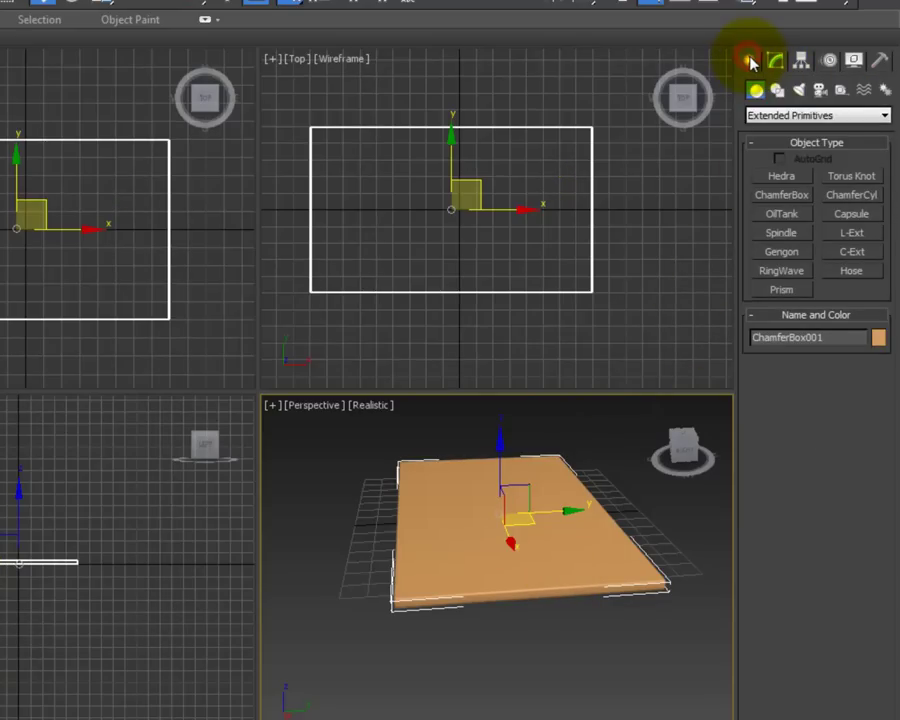
pyautogui.click(783, 198)
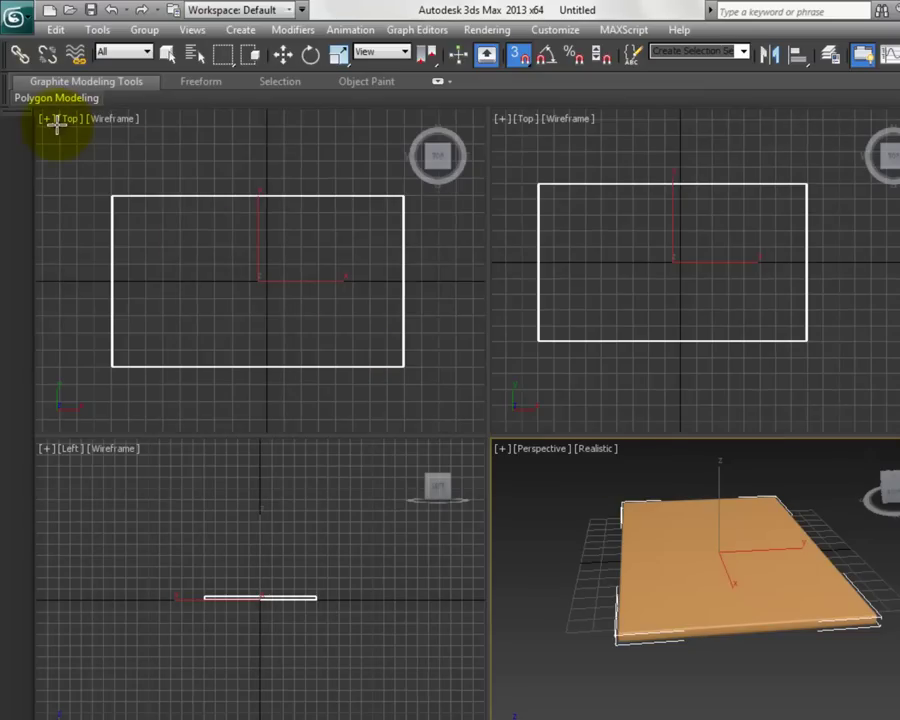
pyautogui.click(387, 349)
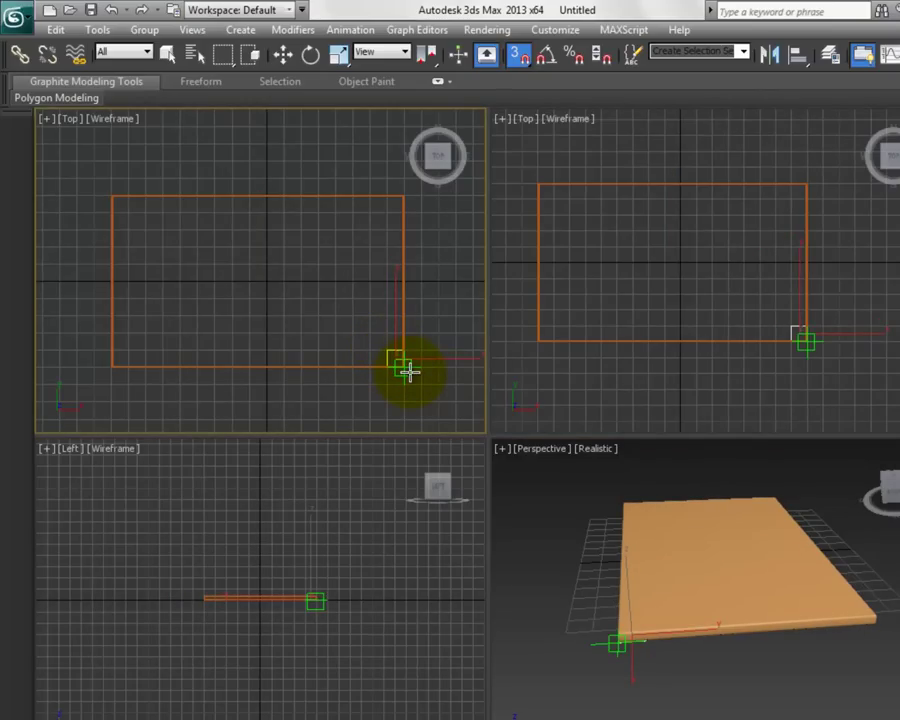
pyautogui.click(404, 369)
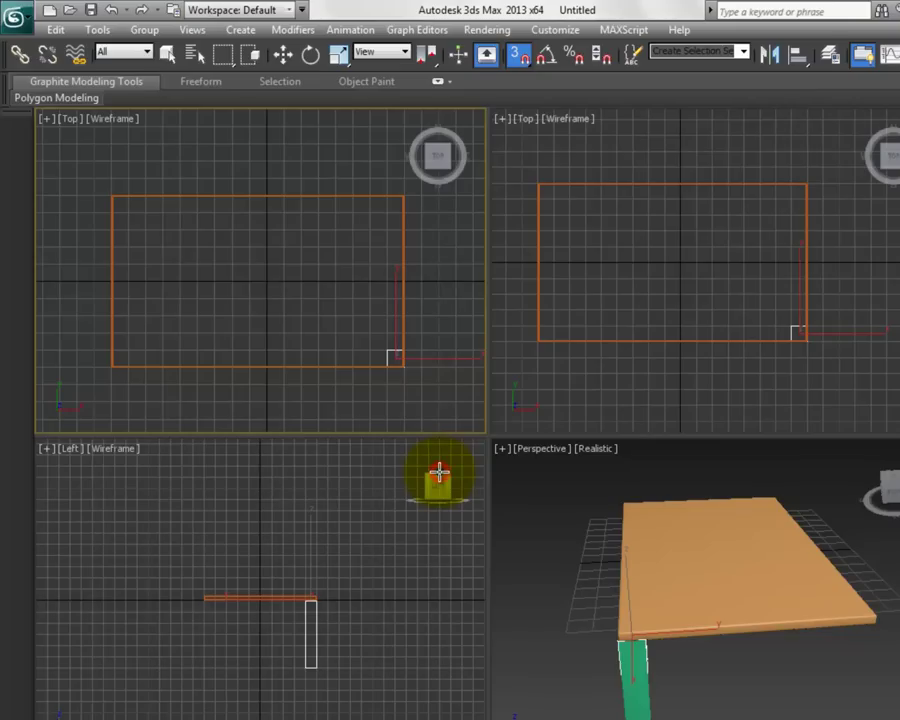
pyautogui.hotkey('ctrl', 'z')
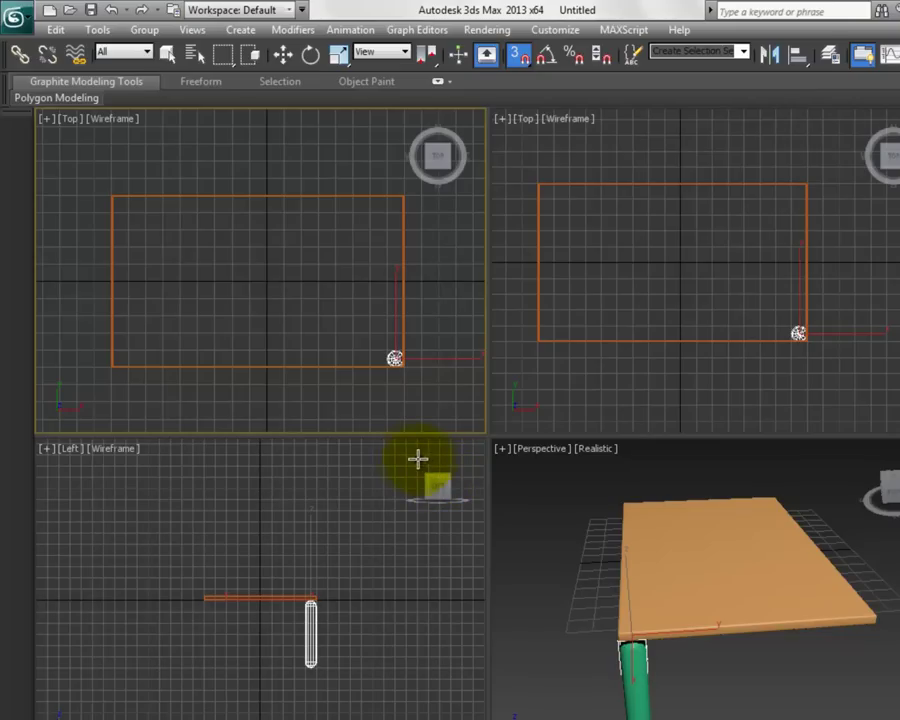
pyautogui.hotkey('ctrl', 'y')
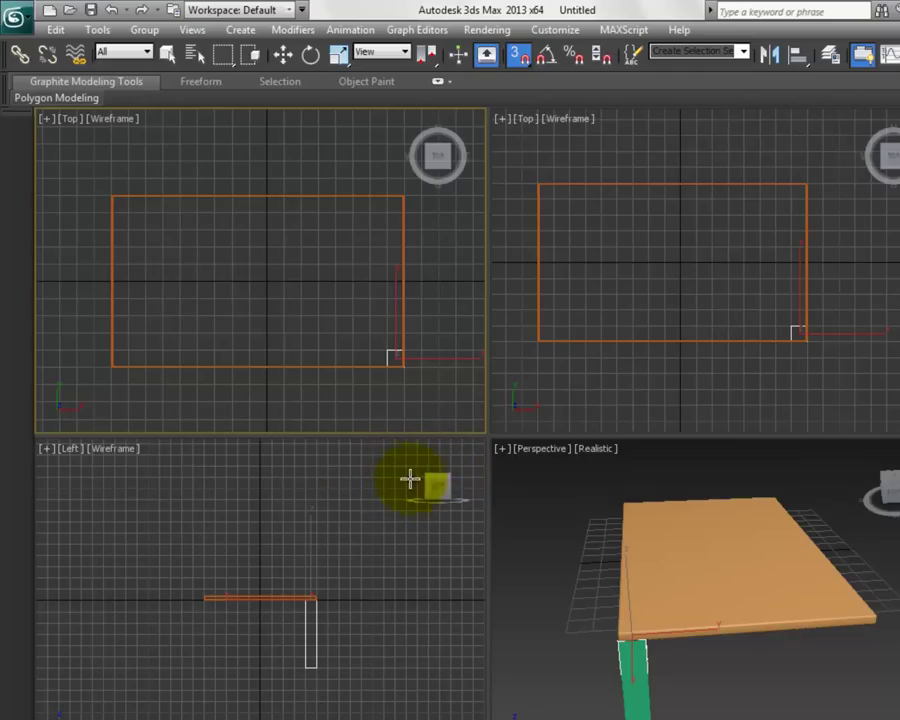
pyautogui.hotkey('ctrl', 'z')
pyautogui.hotkey('ctrl', 'y')
pyautogui.hotkey('ctrl', 'z')
pyautogui.hotkey('ctrl', 'y')
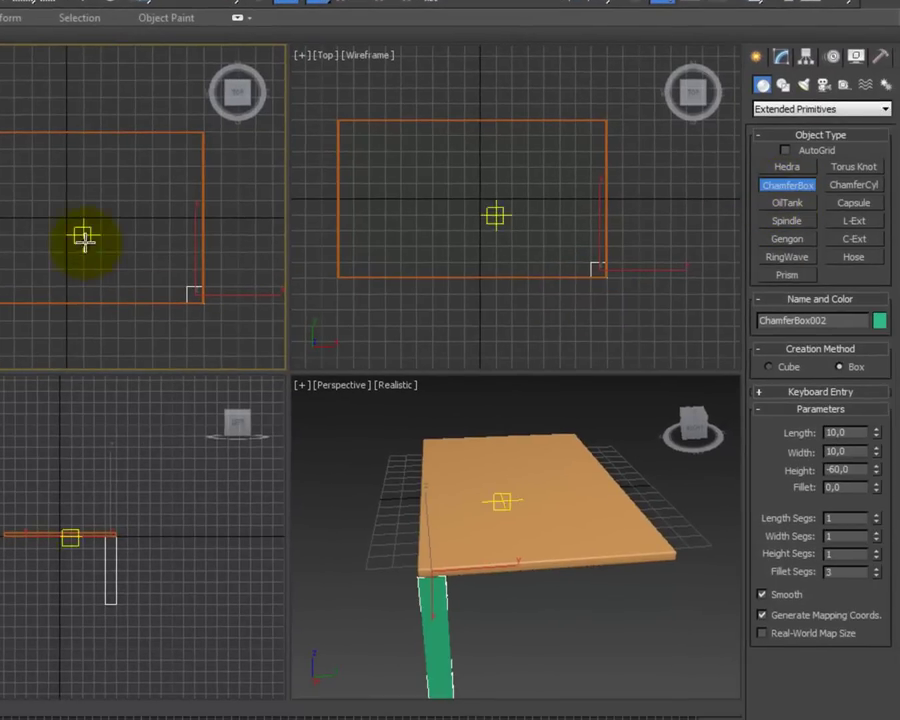
pyautogui.rightClick(140, 280)
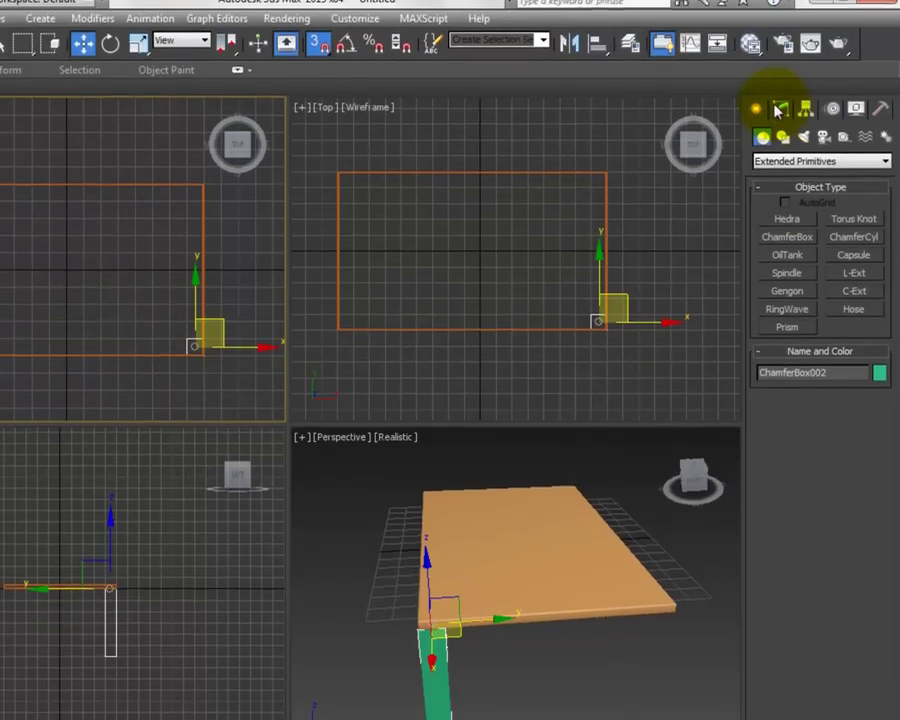
# Step: Round the leg's edges with a fillet of 1,01
pyautogui.click(779, 102)
pyautogui.moveTo(544, 673); pyautogui.dragTo(645, 577, button='middle')
pyautogui.scroll(3, 617, 611)
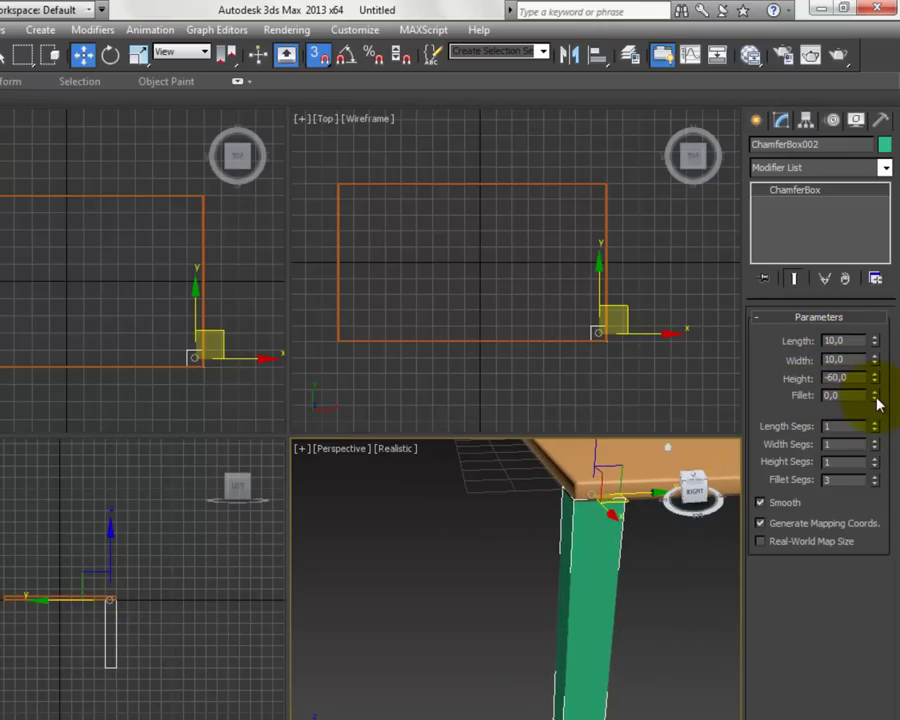
pyautogui.moveTo(877, 401); pyautogui.dragTo(876, 305)
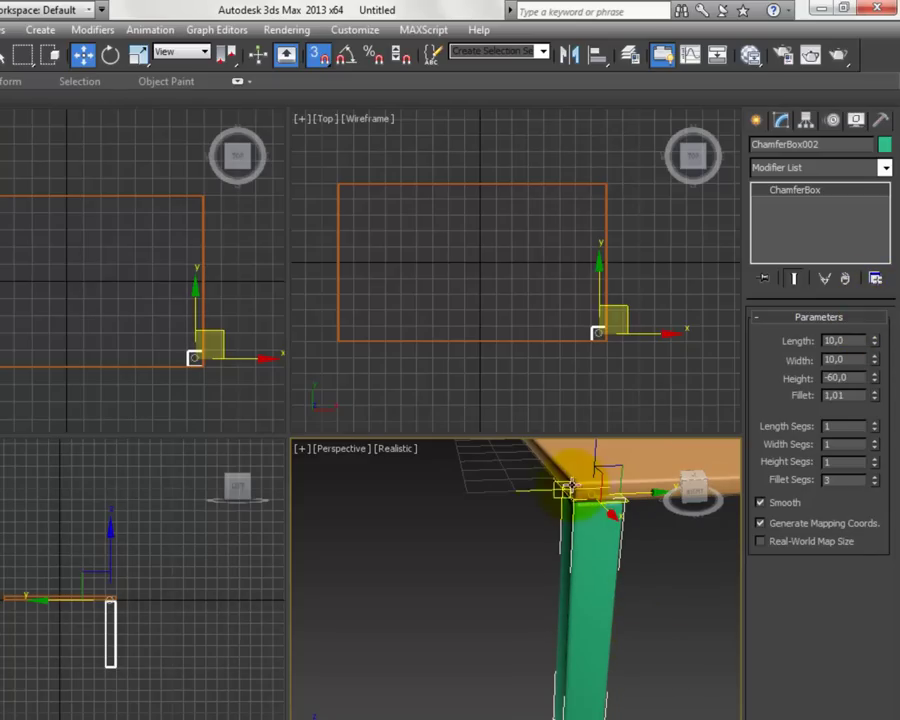
# Step: Clone the leg in place in the Top view as an independent copy
pyautogui.keyDown('alt'); pyautogui.moveTo(570, 488); pyautogui.dragTo(592, 576, button='middle'); pyautogui.keyUp('alt')
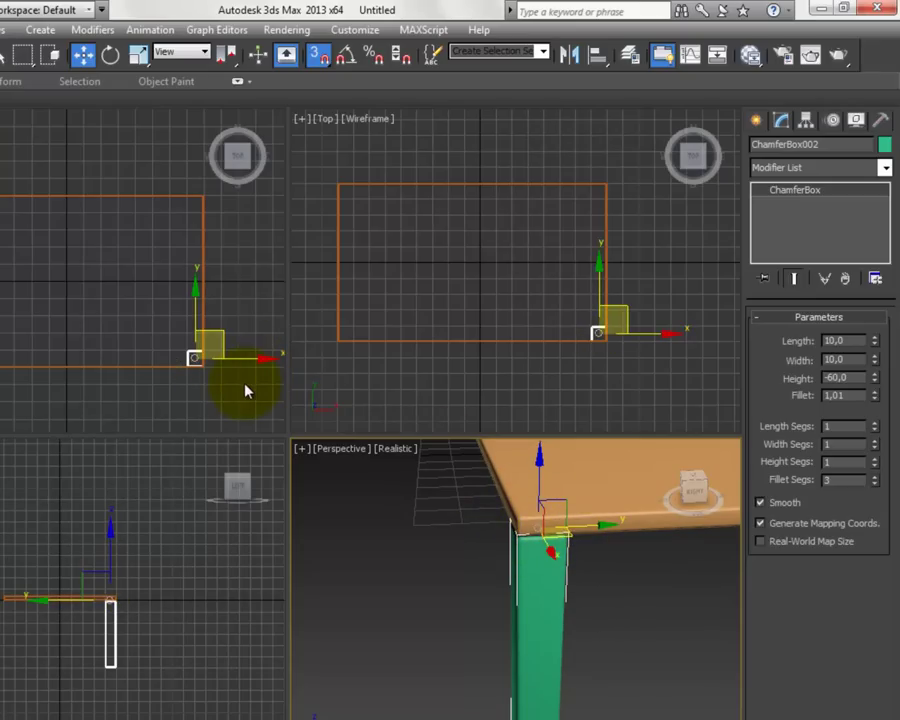
pyautogui.rightClick(240, 386)
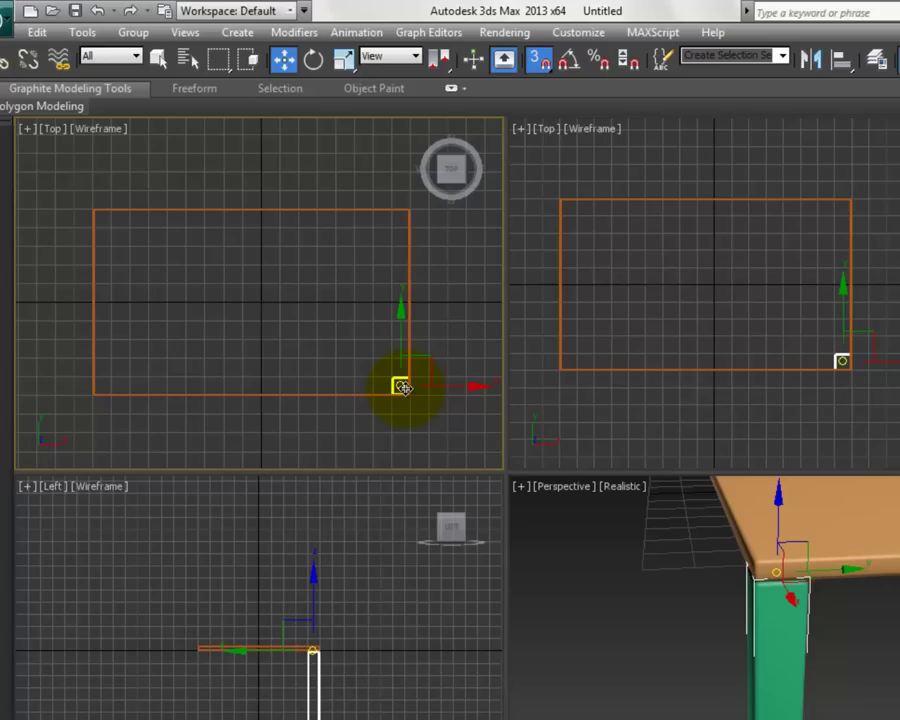
pyautogui.keyDown('shift'); pyautogui.click(401, 387); pyautogui.keyUp('shift')
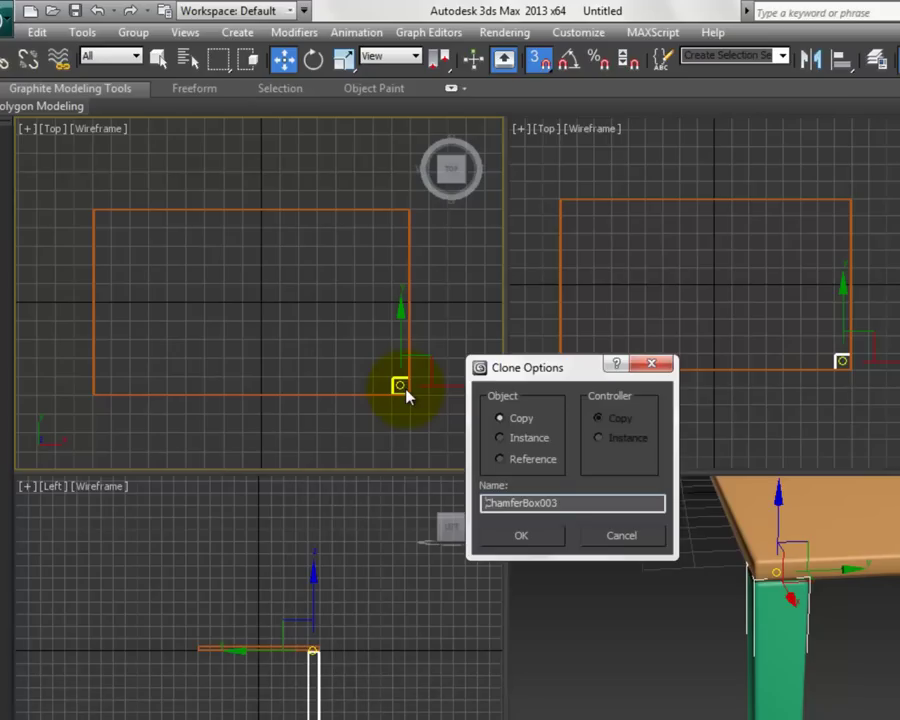
pyautogui.moveTo(560, 375); pyautogui.dragTo(578, 324)
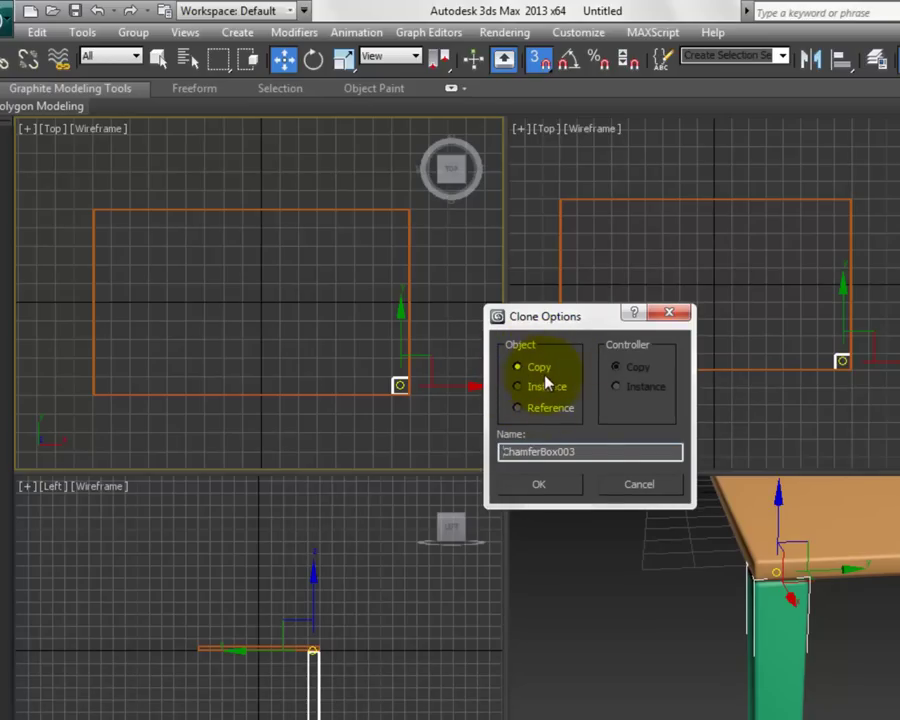
pyautogui.click(553, 485)
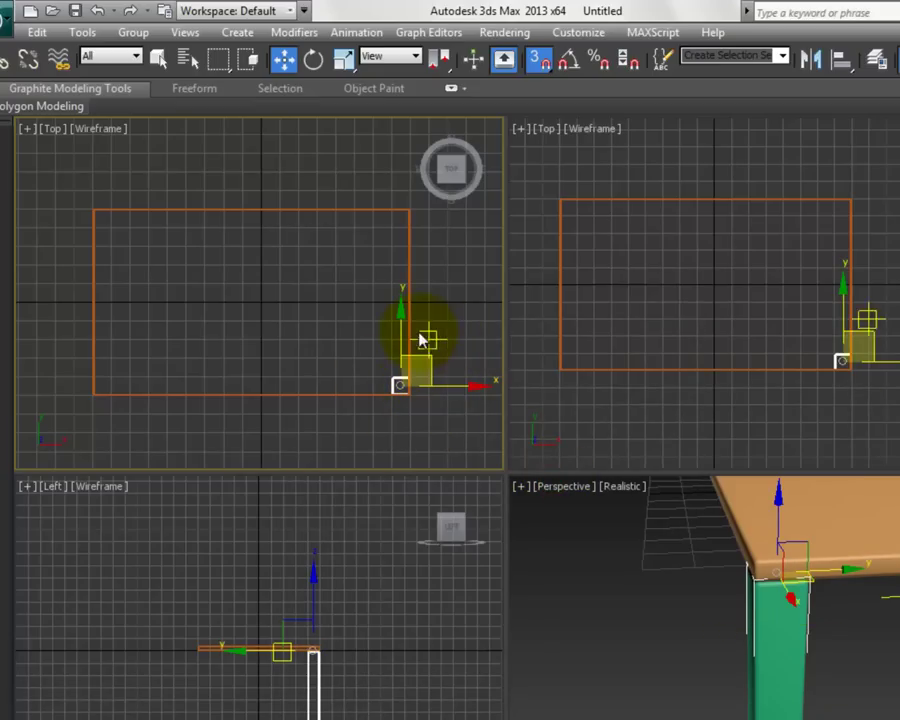
# Step: Turn off 3D snapping and move the leg copy along Y to about the middle of the tabletop's right edge
pyautogui.moveTo(401, 311); pyautogui.dragTo(400, 376)
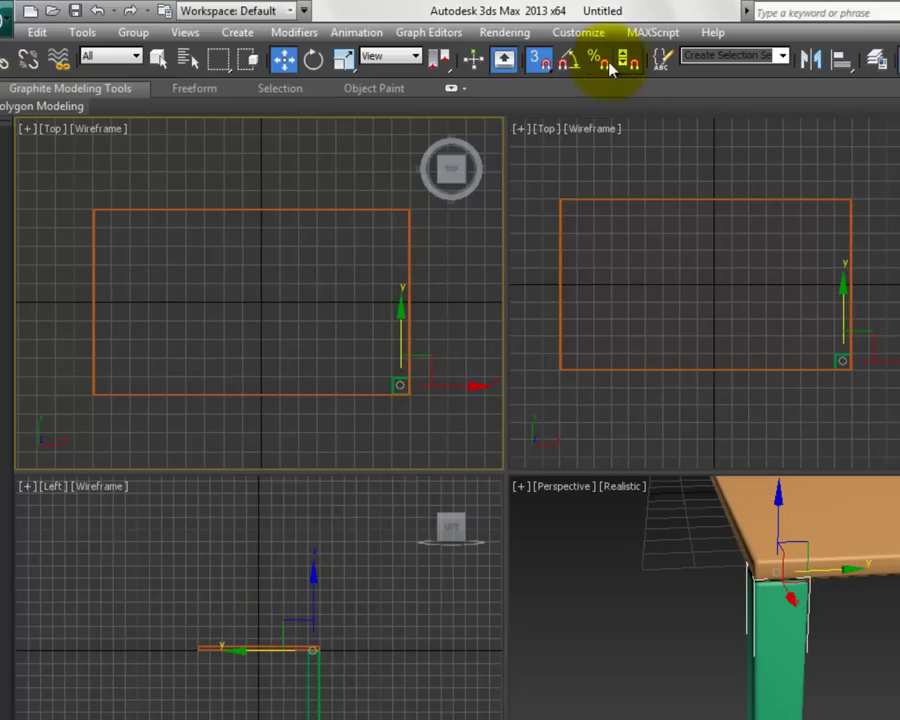
pyautogui.click(540, 62)
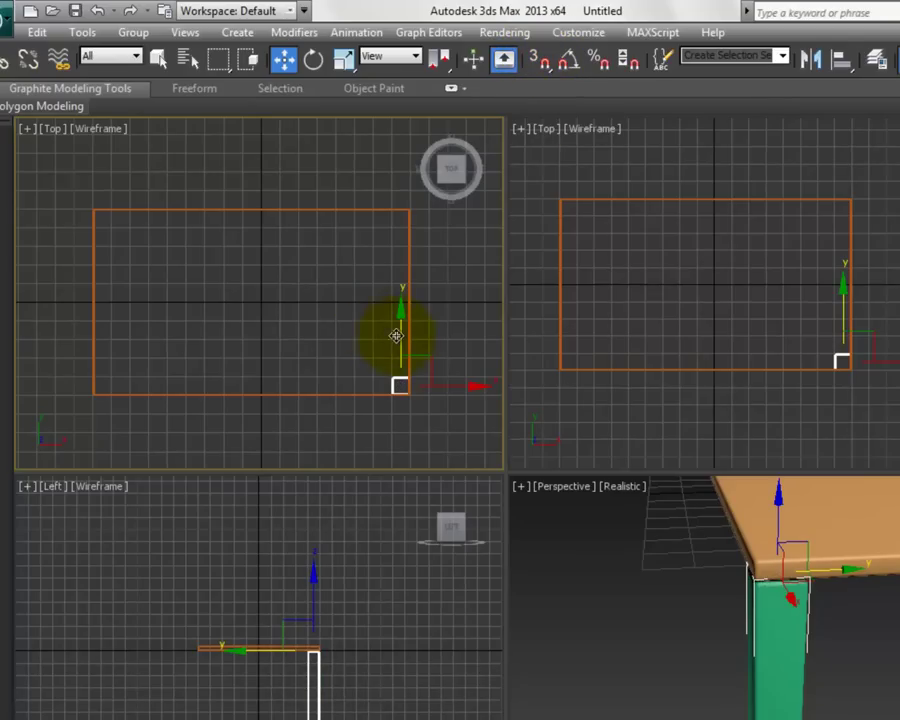
pyautogui.moveTo(400, 337); pyautogui.dragTo(412, 246)
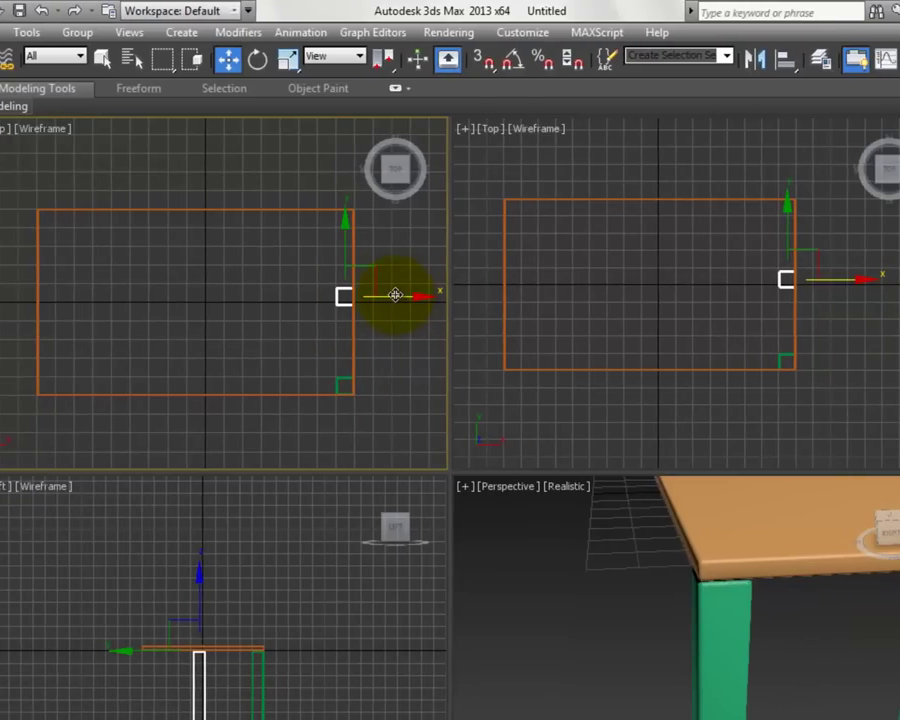
# Step: Try nudging the leg copy outward along X, and move it farther up along Y beside the tabletop's right edge
pyautogui.moveTo(362, 267); pyautogui.dragTo(281, 283, button='middle')
pyautogui.scroll(2, 330, 281)
pyautogui.scroll(2, 330, 281)
pyautogui.middleClick(691, 243)
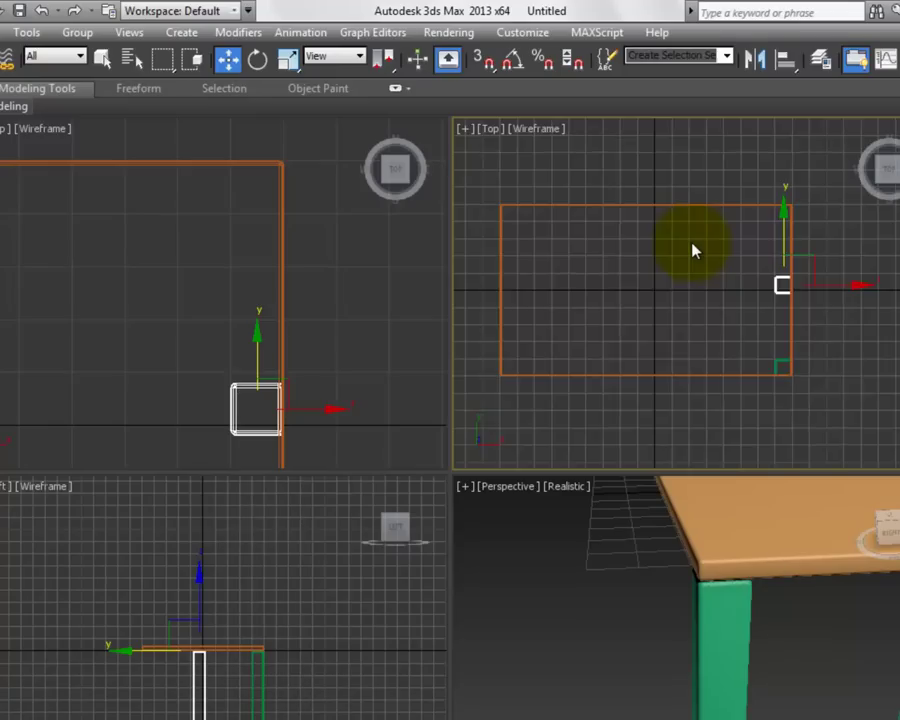
pyautogui.scroll(2, 737, 267)
pyautogui.moveTo(737, 267); pyautogui.dragTo(822, 278, button='middle')
pyautogui.moveTo(858, 349); pyautogui.dragTo(856, 384, button='middle')
pyautogui.middleClick(386, 346)
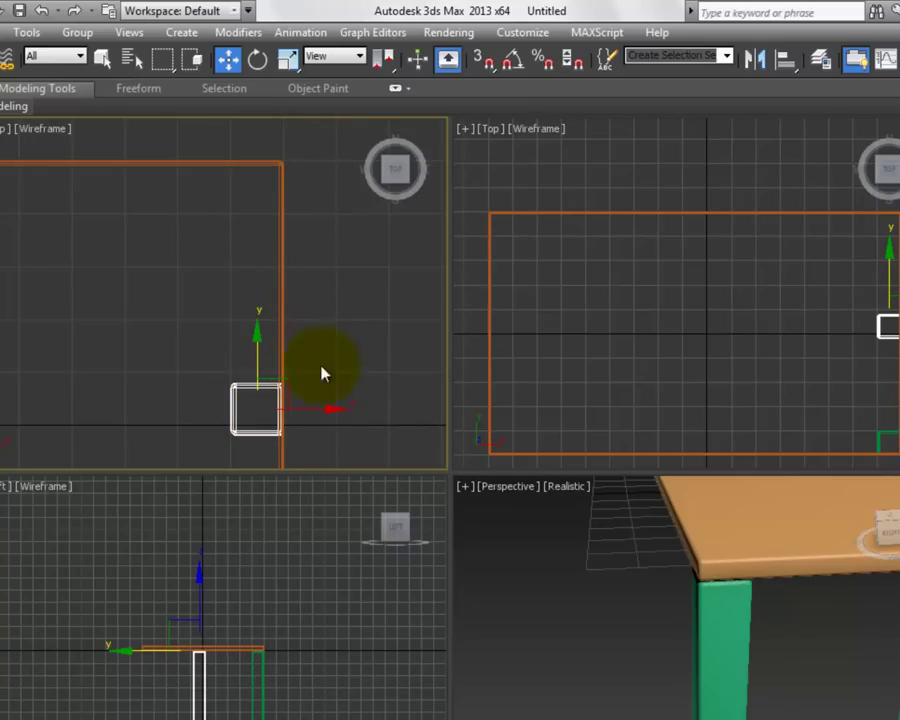
pyautogui.moveTo(335, 412)
pyautogui.mouseDown()
pyautogui.moveTo(311, 405)
pyautogui.moveTo(400, 408)
pyautogui.moveTo(340, 412)
pyautogui.mouseUp()
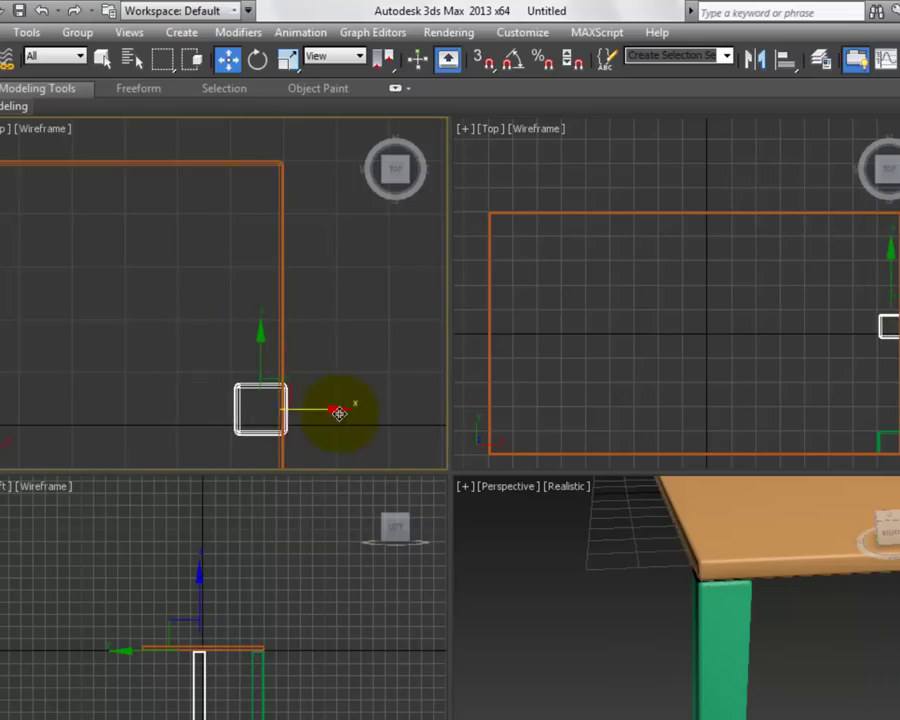
pyautogui.moveTo(257, 355); pyautogui.dragTo(292, 262)
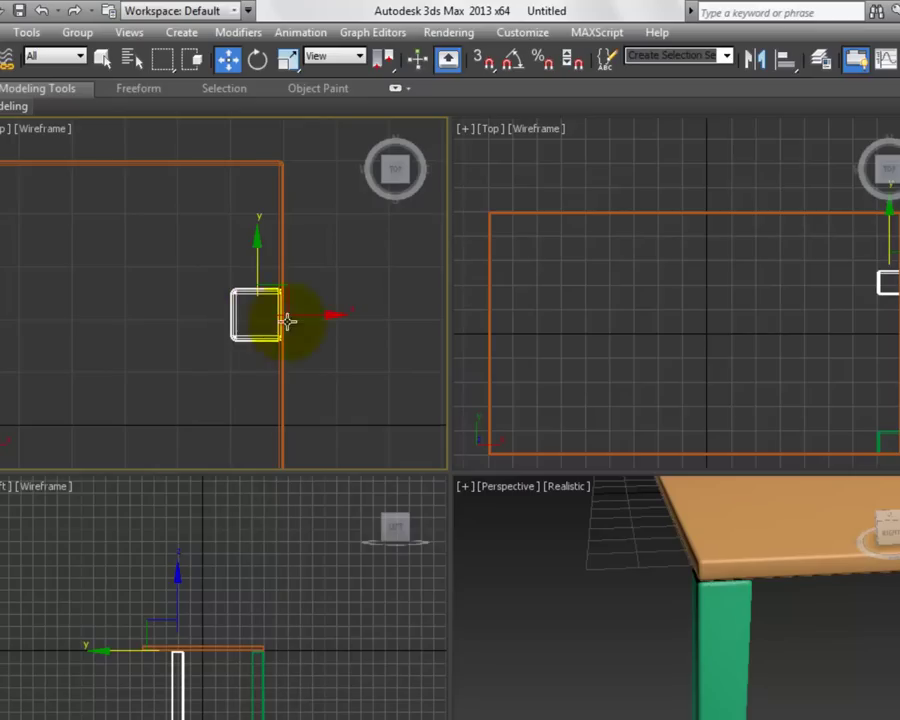
# Step: Align the leg copy to the tabletop in Y position only, with Maximum for both current and target object
pyautogui.click(787, 62)
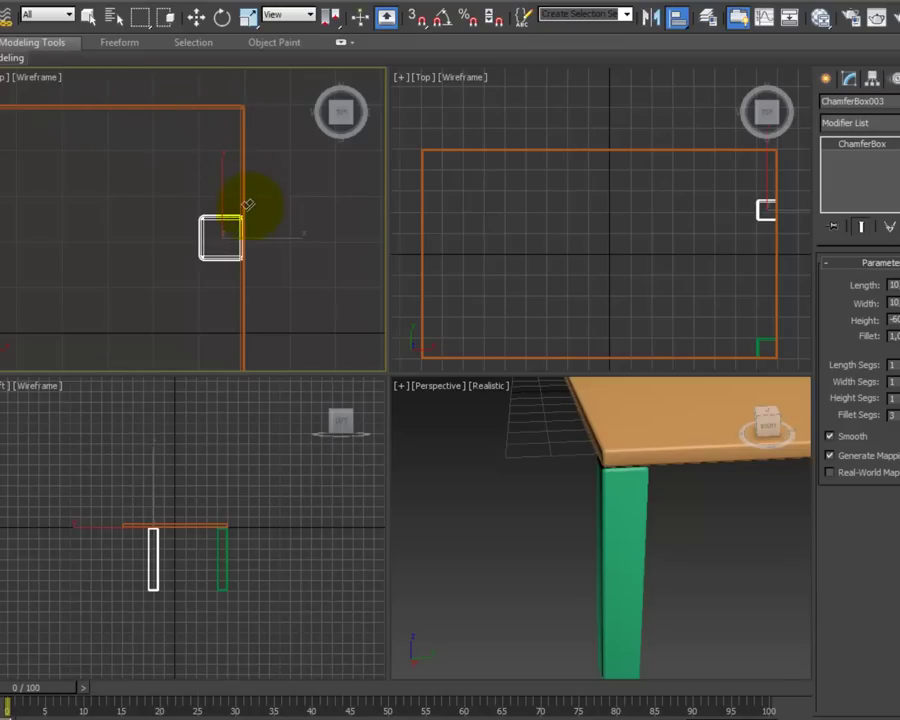
pyautogui.click(91, 107)
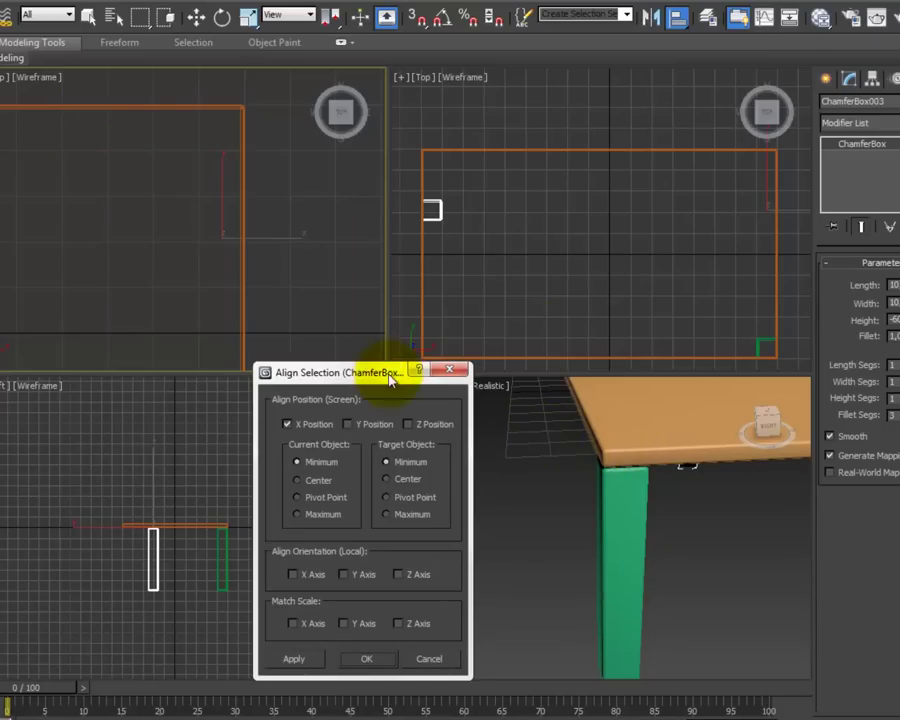
pyautogui.moveTo(368, 372); pyautogui.dragTo(357, 408)
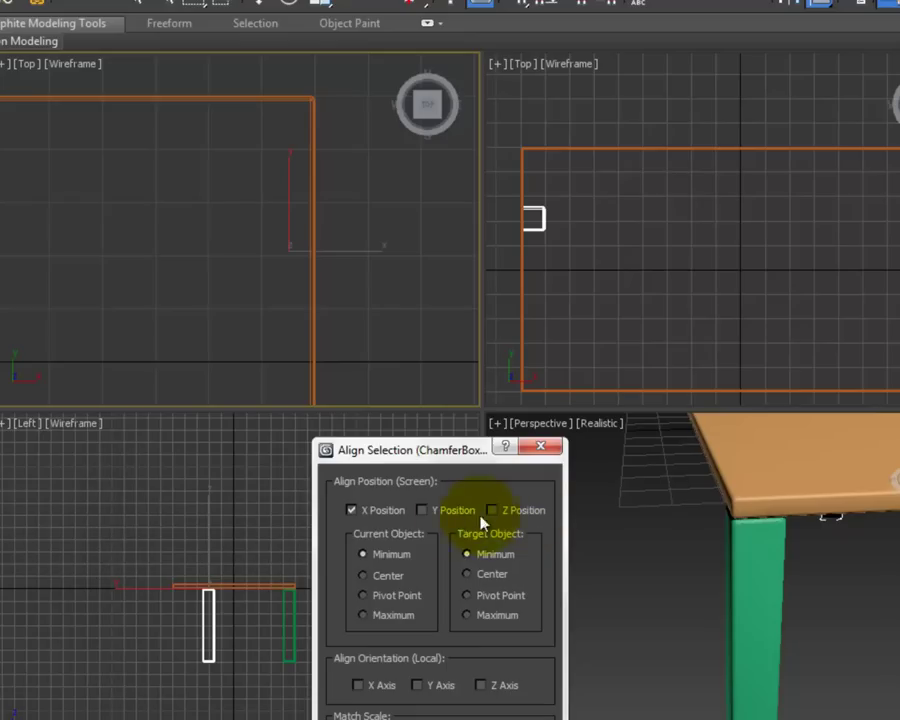
pyautogui.click(421, 510)
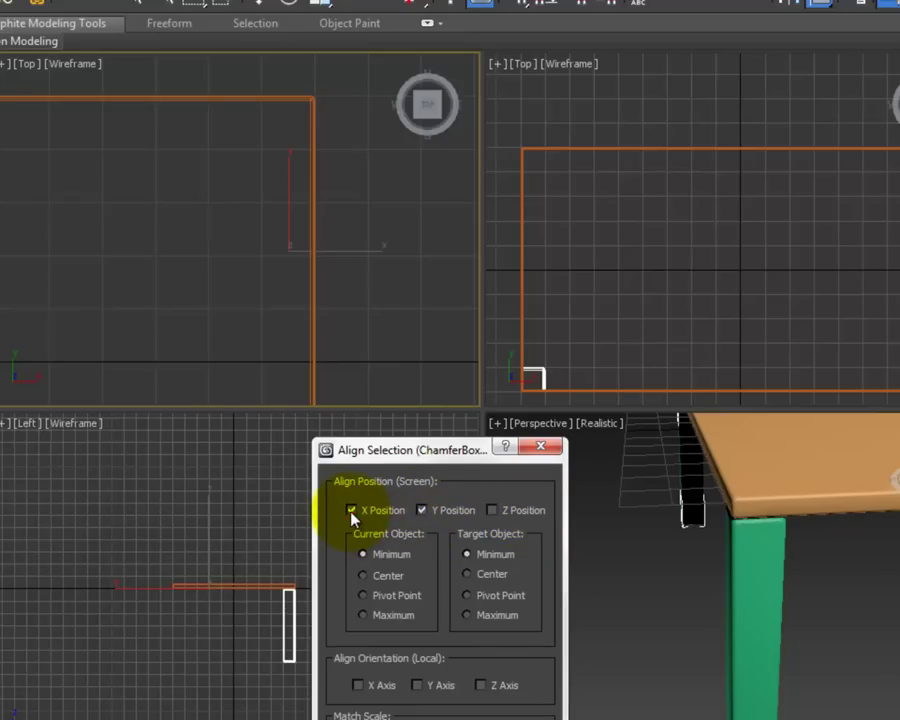
pyautogui.click(351, 511)
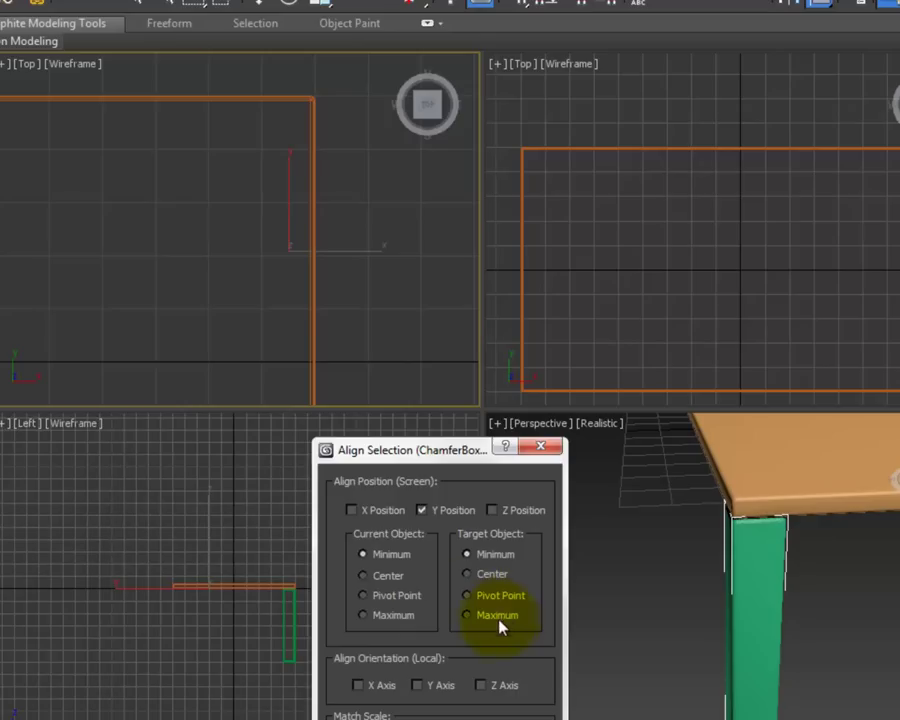
pyautogui.click(467, 616)
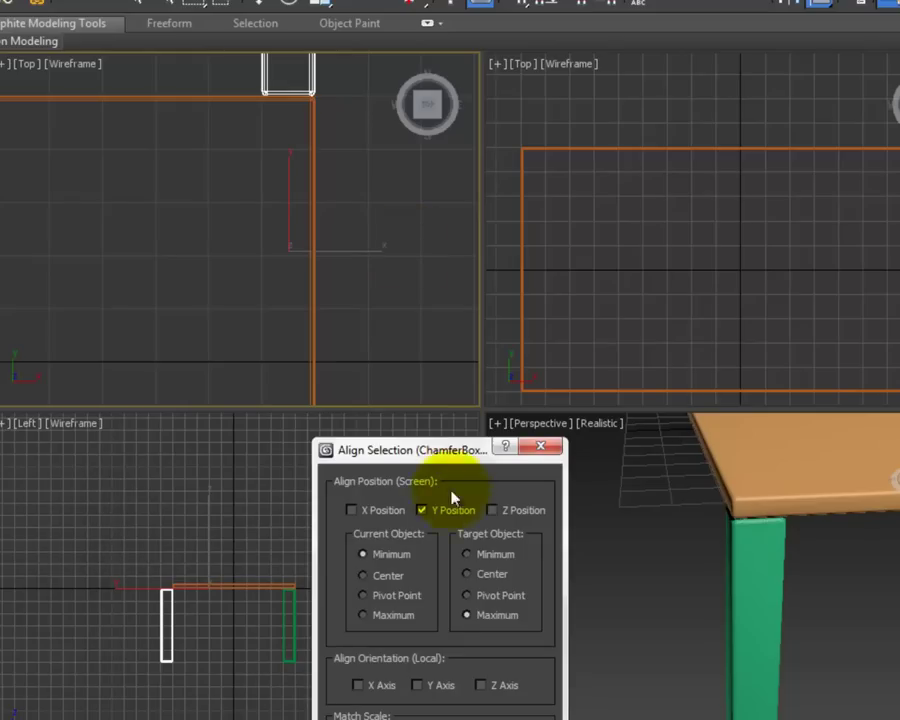
pyautogui.click(362, 615)
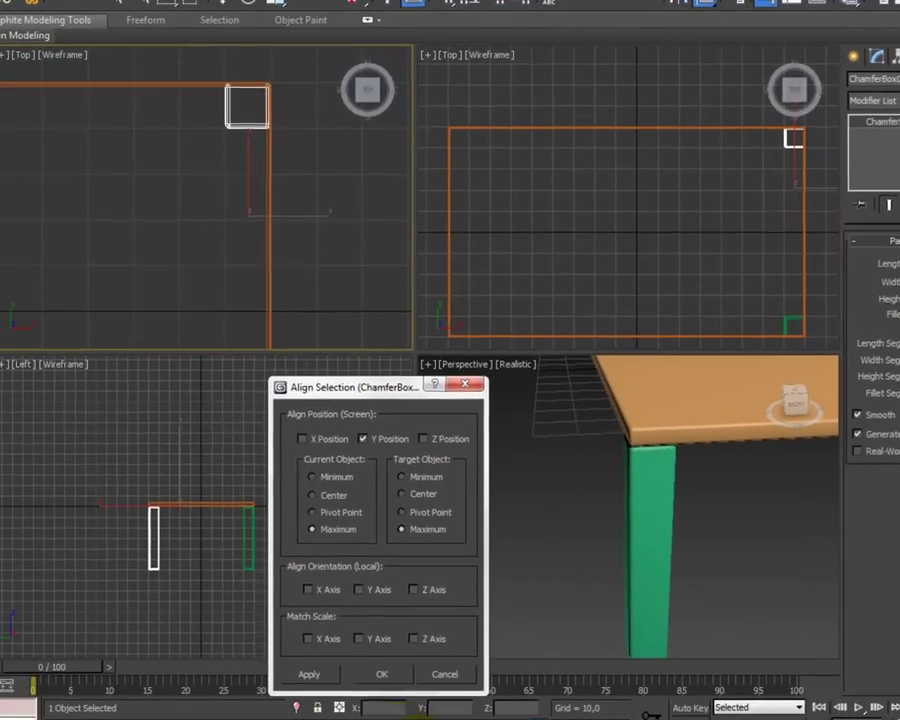
pyautogui.click(425, 719)
# Step: Select both right-hand legs and clone them as one set of copies along X, placing the pair near the tabletop's left edge
pyautogui.moveTo(335, 268); pyautogui.dragTo(354, 247, button='middle')
pyautogui.scroll(-2, 354, 233)
pyautogui.scroll(-3, 354, 247)
pyautogui.moveTo(255, 255); pyautogui.dragTo(322, 249, button='middle')
pyautogui.scroll(2, 313, 250)
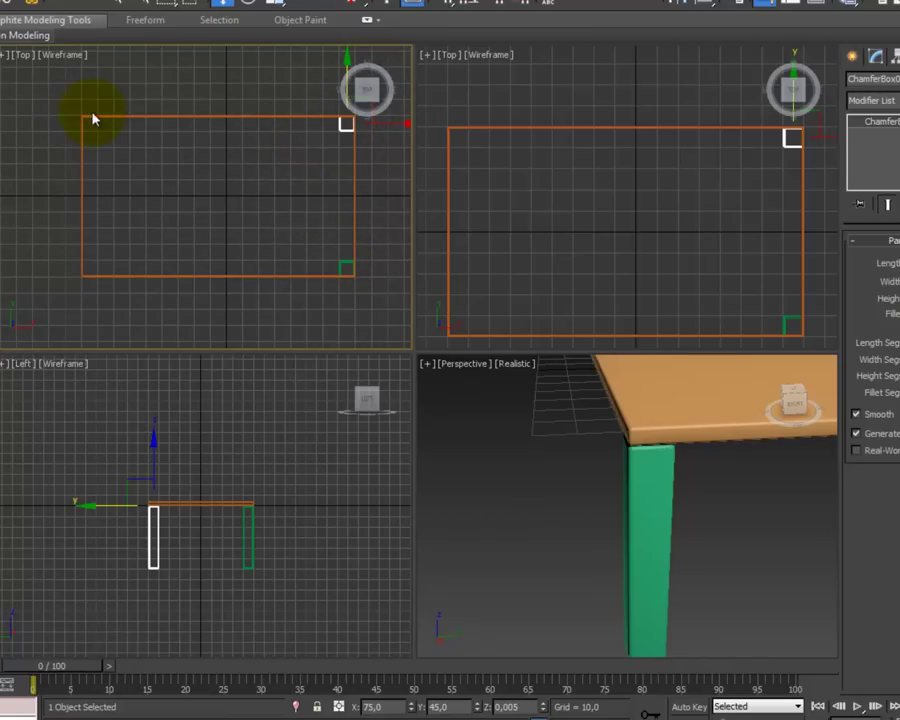
pyautogui.keyDown('ctrl'); pyautogui.click(343, 263); pyautogui.keyUp('ctrl')
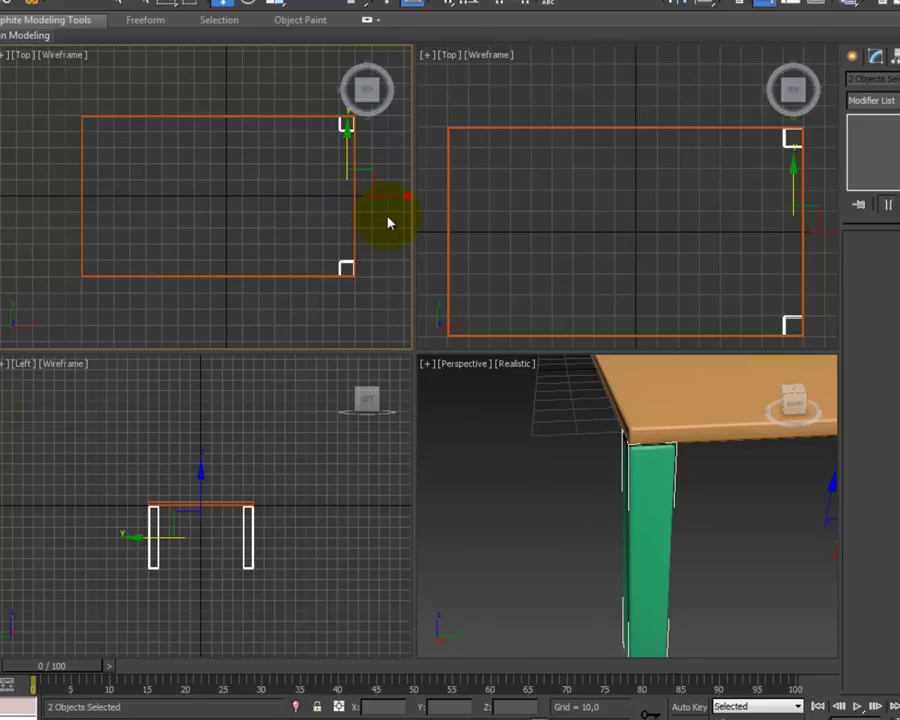
pyautogui.moveTo(382, 253); pyautogui.dragTo(362, 249, button='middle')
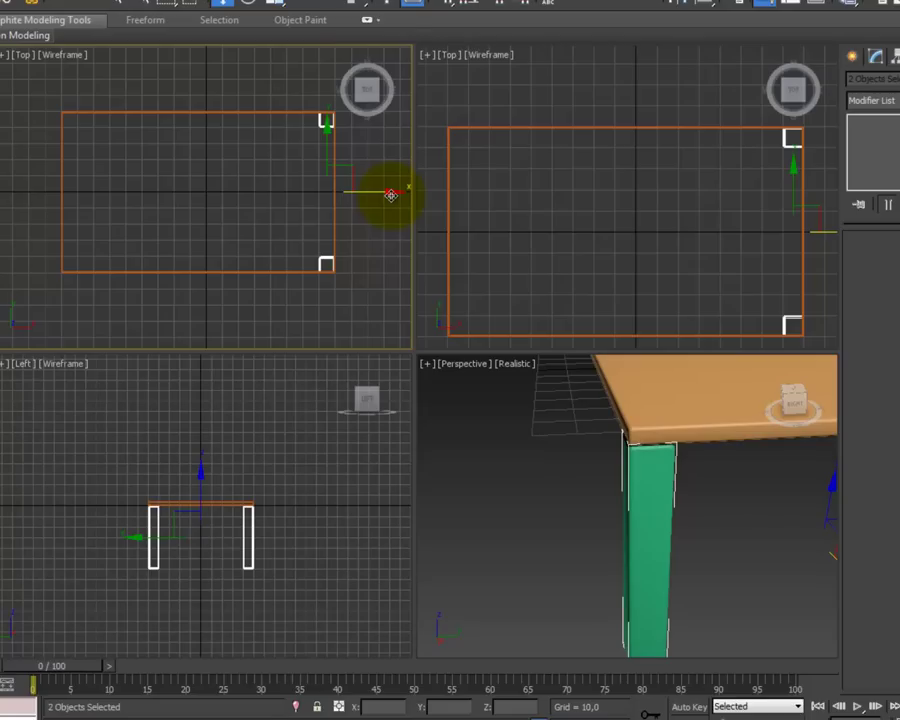
pyautogui.keyDown('shift'); pyautogui.moveTo(391, 195); pyautogui.dragTo(284, 195); pyautogui.keyUp('shift')
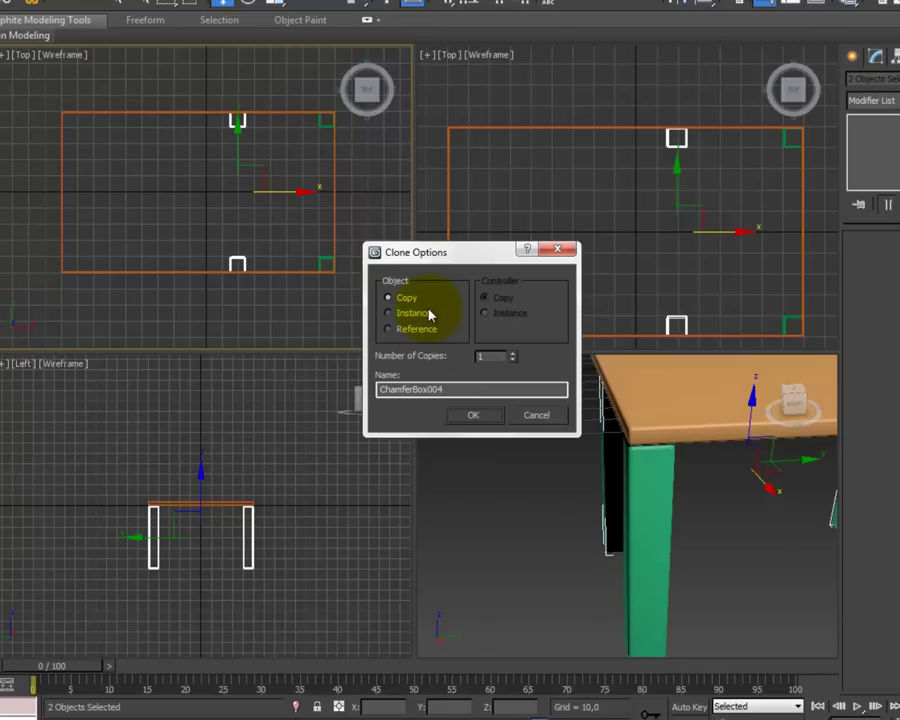
pyautogui.click(482, 418)
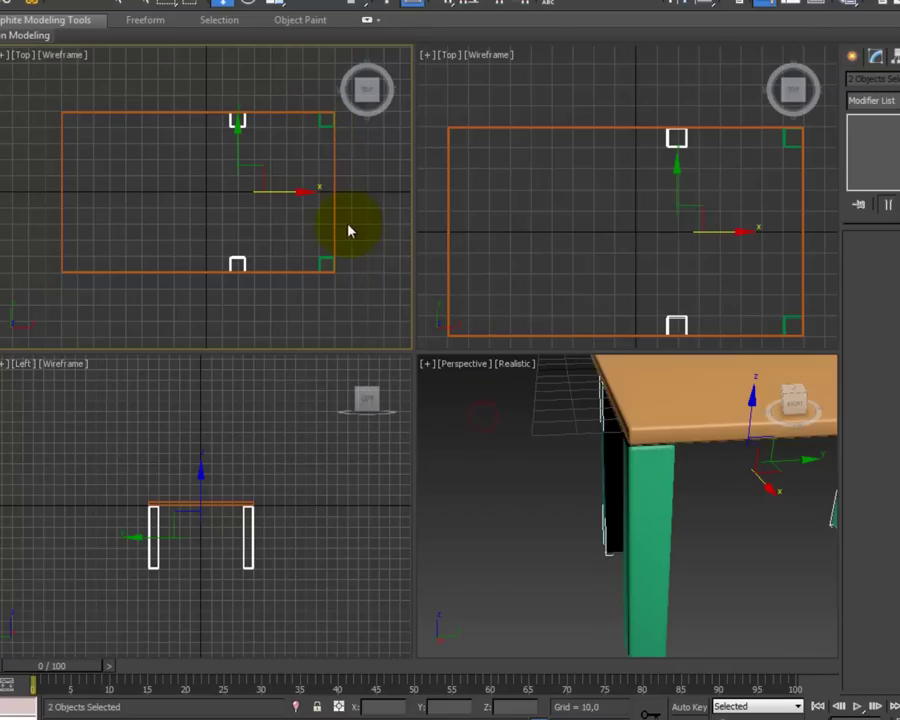
pyautogui.moveTo(303, 195); pyautogui.dragTo(245, 187)
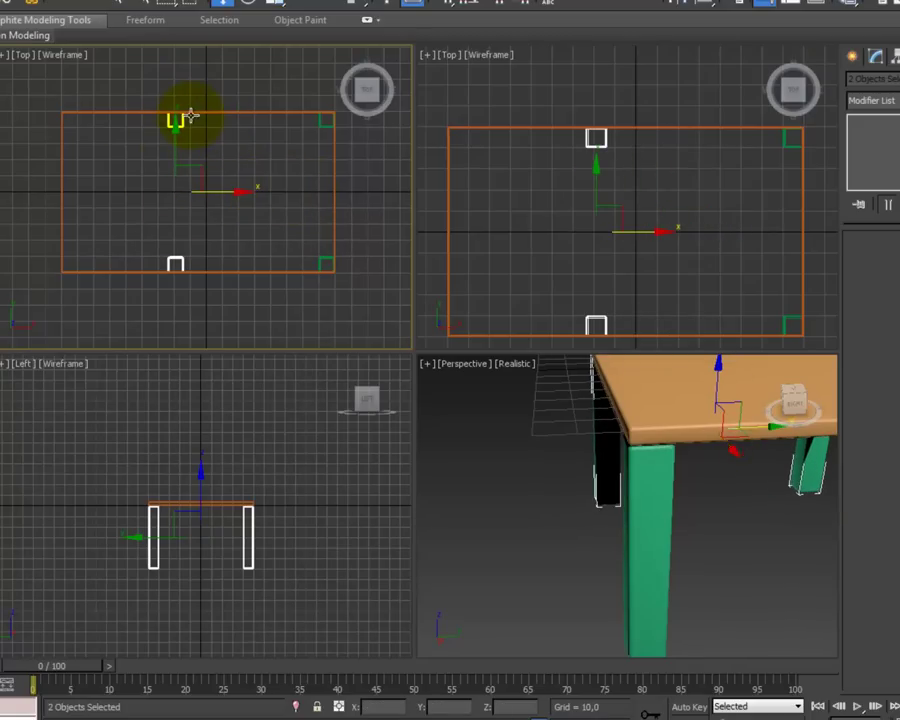
pyautogui.moveTo(236, 192); pyautogui.dragTo(169, 181)
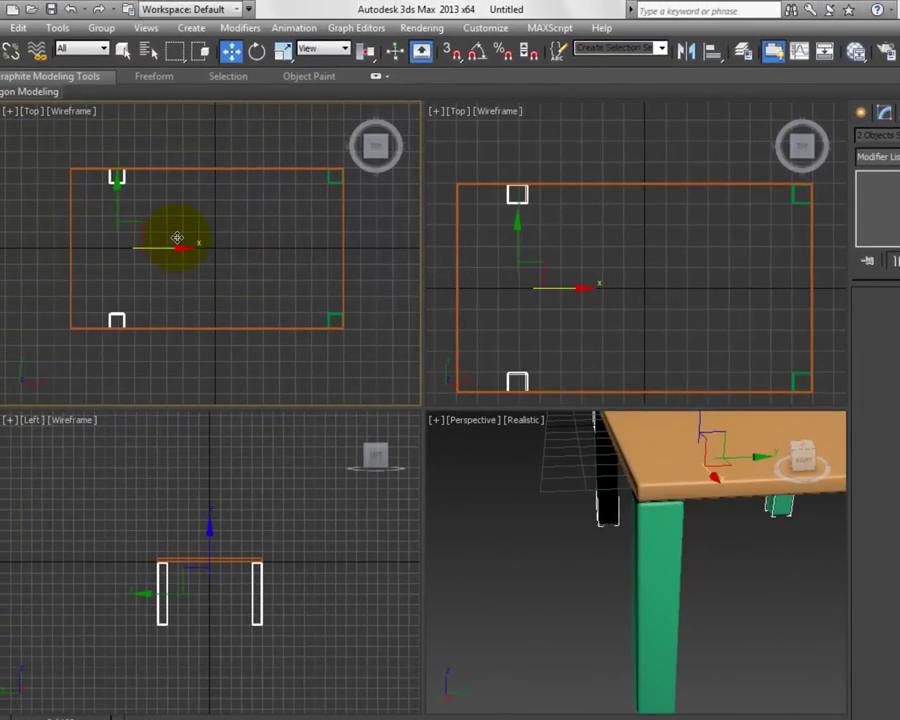
pyautogui.moveTo(177, 237); pyautogui.dragTo(183, 240)
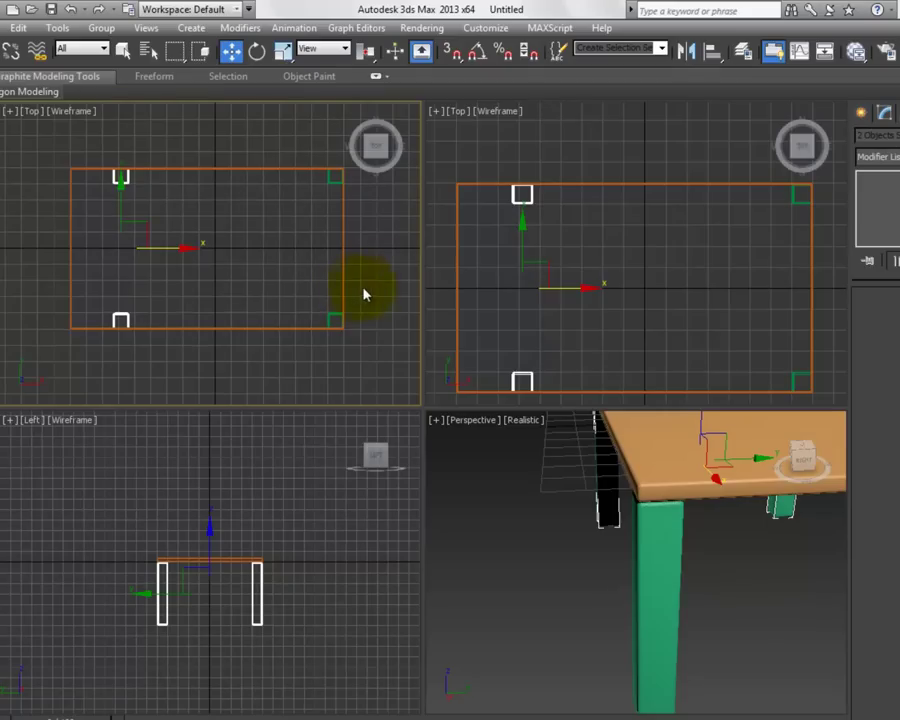
# Step: Align the copied pair of legs to the tabletop in X position only, with Minimum for both current and target object
pyautogui.click(712, 52)
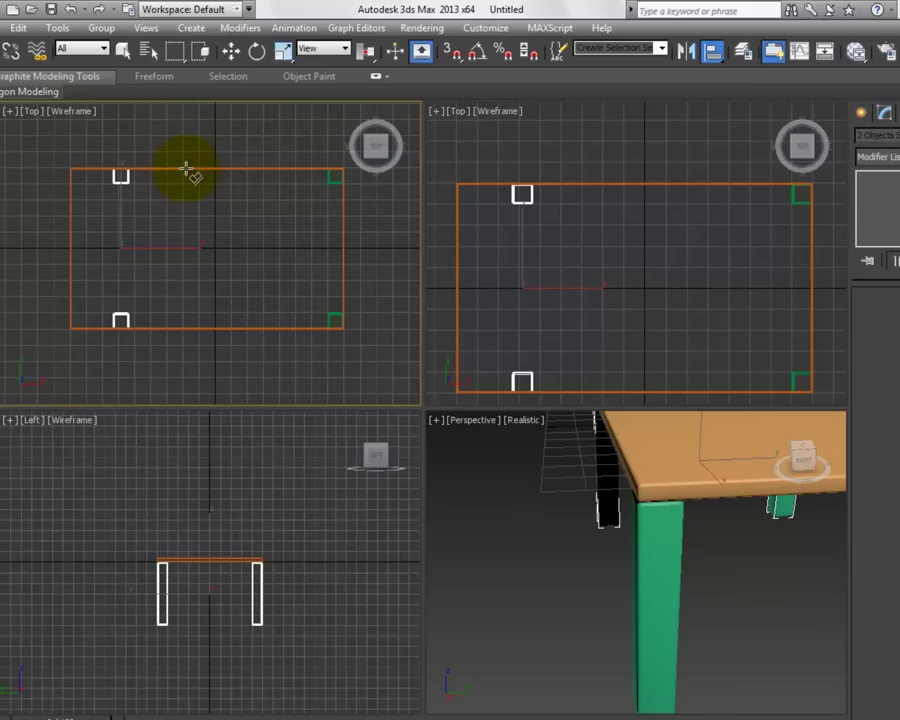
pyautogui.click(190, 332)
pyautogui.moveTo(408, 448); pyautogui.dragTo(482, 135)
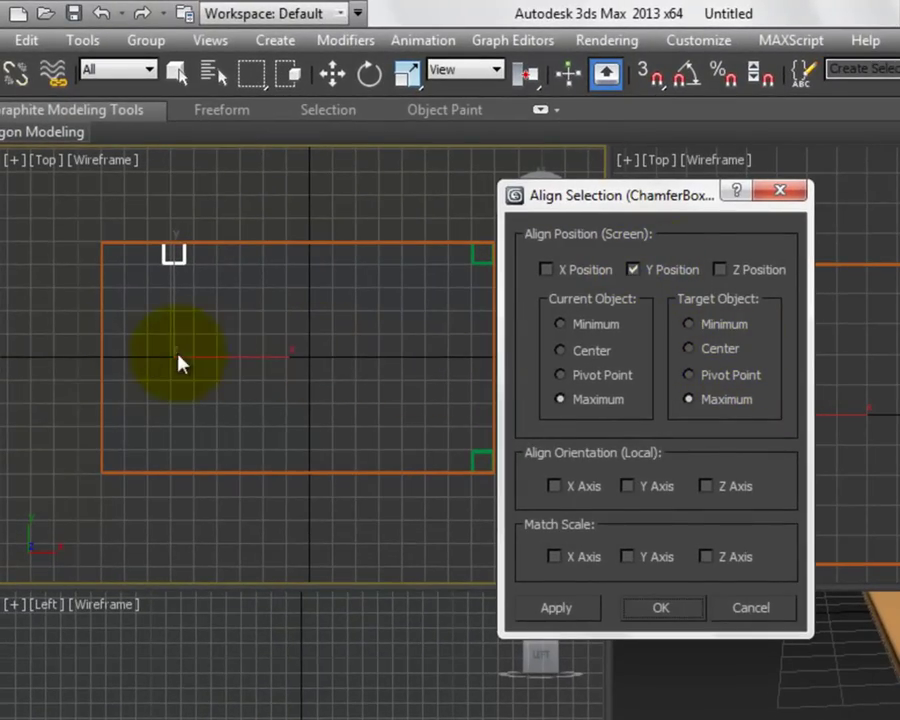
pyautogui.click(546, 270)
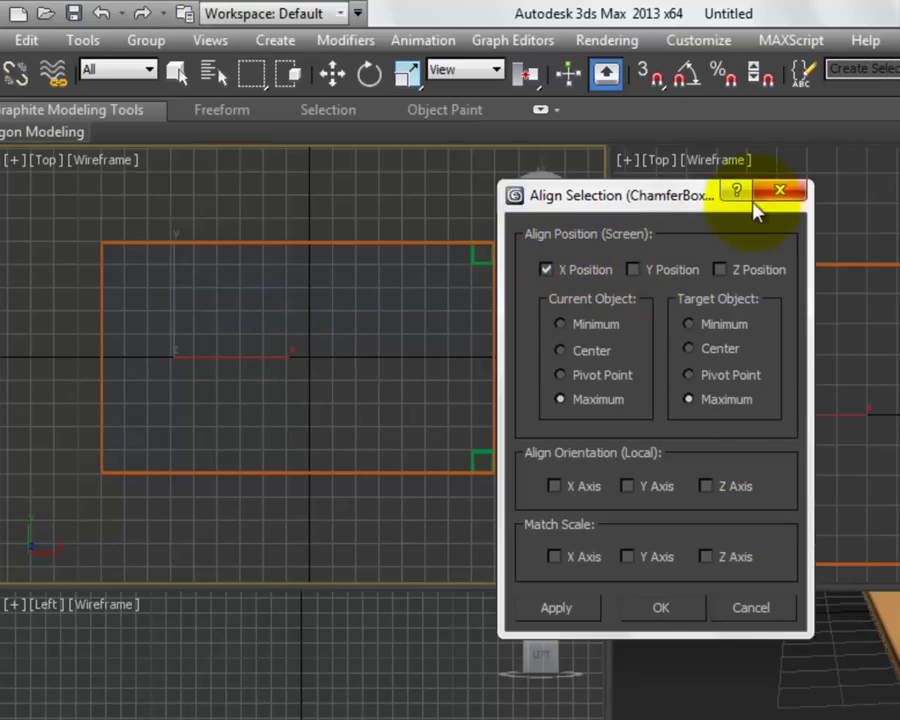
pyautogui.moveTo(653, 195); pyautogui.dragTo(729, 201)
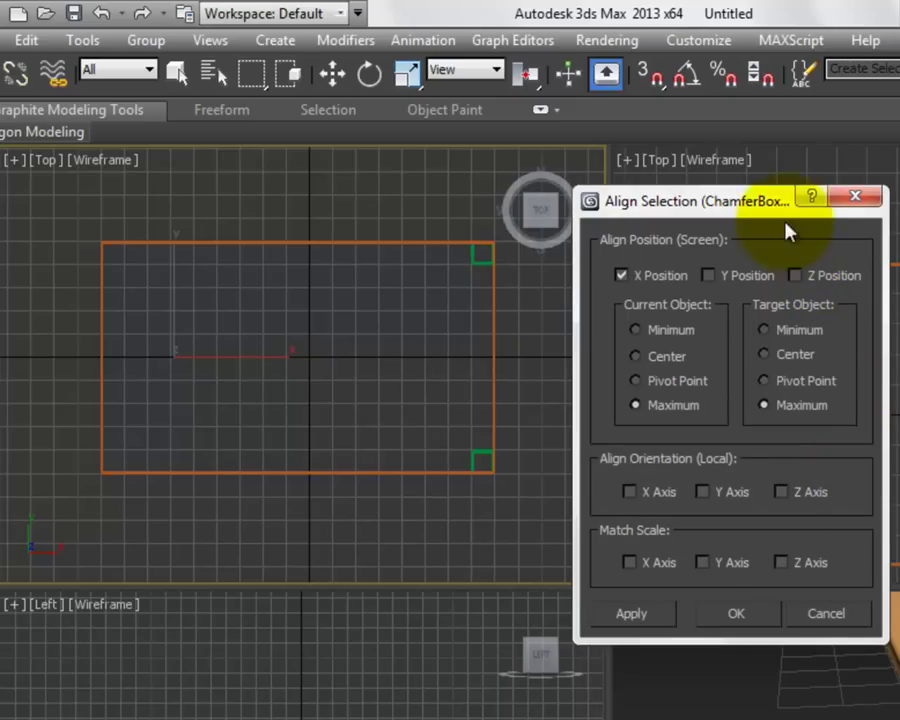
pyautogui.moveTo(798, 199); pyautogui.dragTo(538, 454)
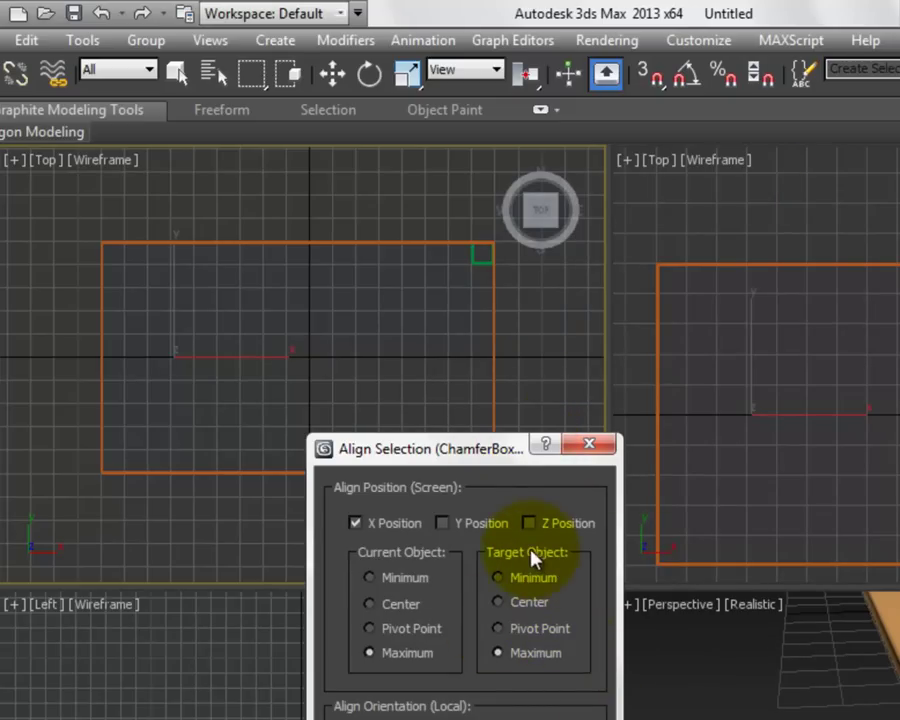
pyautogui.click(517, 579)
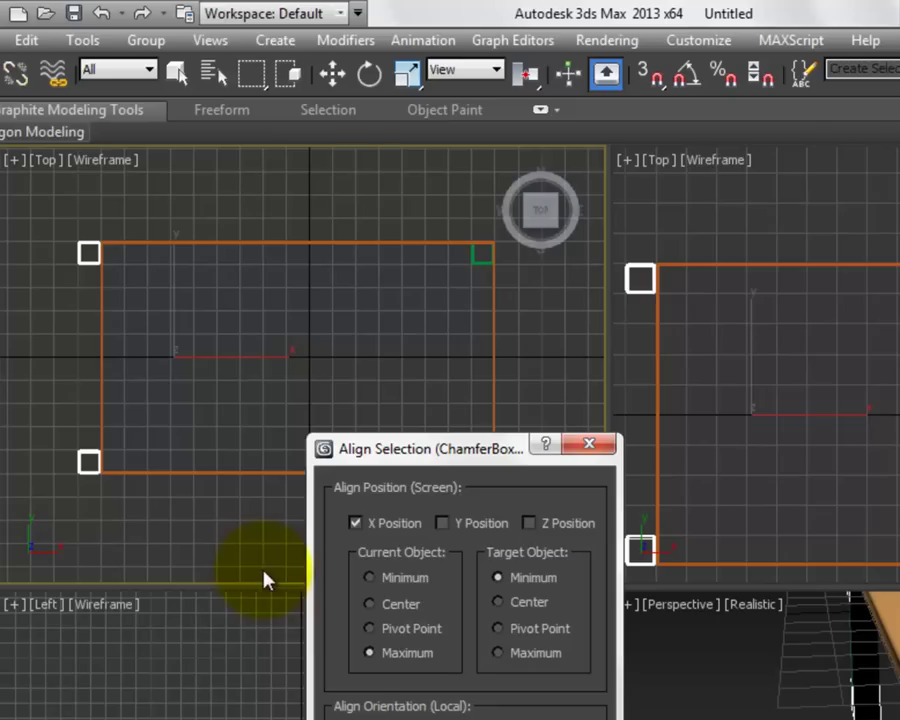
pyautogui.click(404, 578)
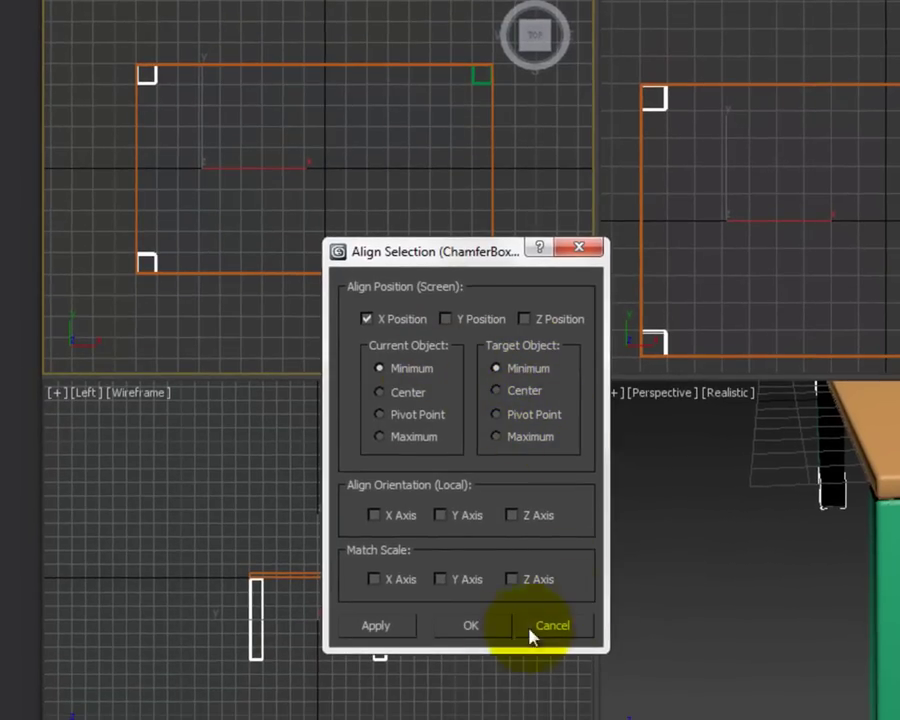
pyautogui.click(486, 630)
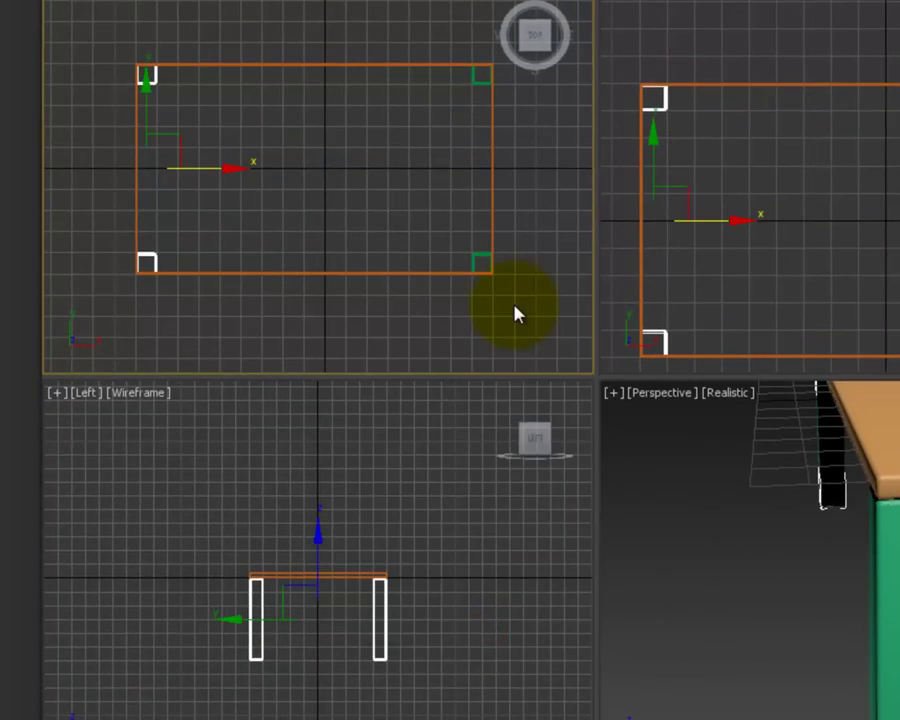
# Step: Set the length and width of the leg at the tabletop's lower-right corner in the Top view to 7
pyautogui.rightClick(774, 320)
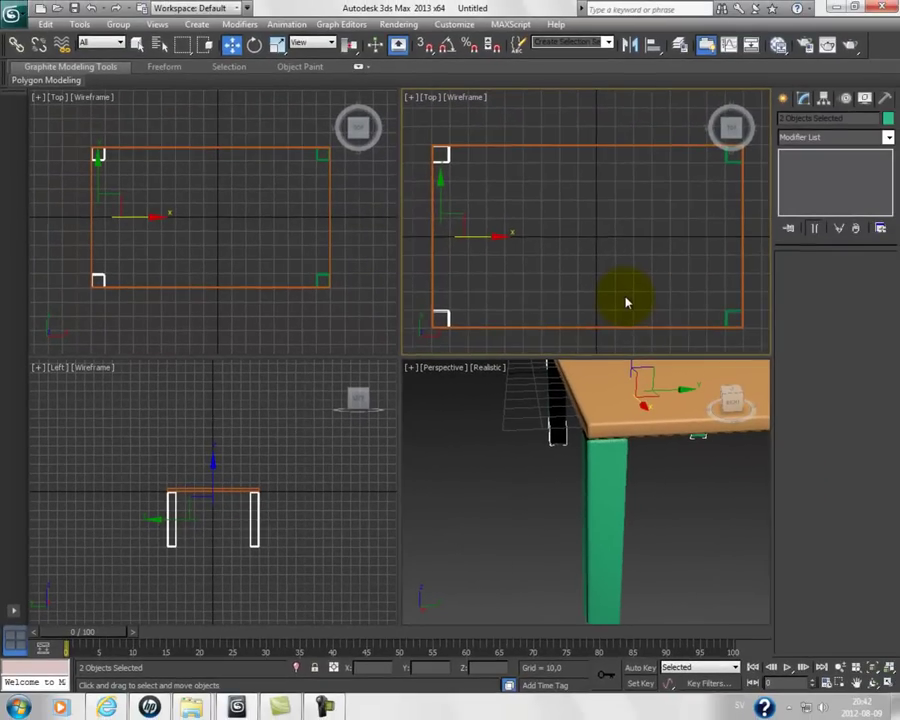
pyautogui.scroll(-3, 626, 302)
pyautogui.scroll(-6, 665, 507)
pyautogui.moveTo(665, 508)
pyautogui.mouseDown(button='middle')
pyautogui.moveTo(685, 505)
pyautogui.moveTo(665, 504)
pyautogui.mouseUp(button='middle')
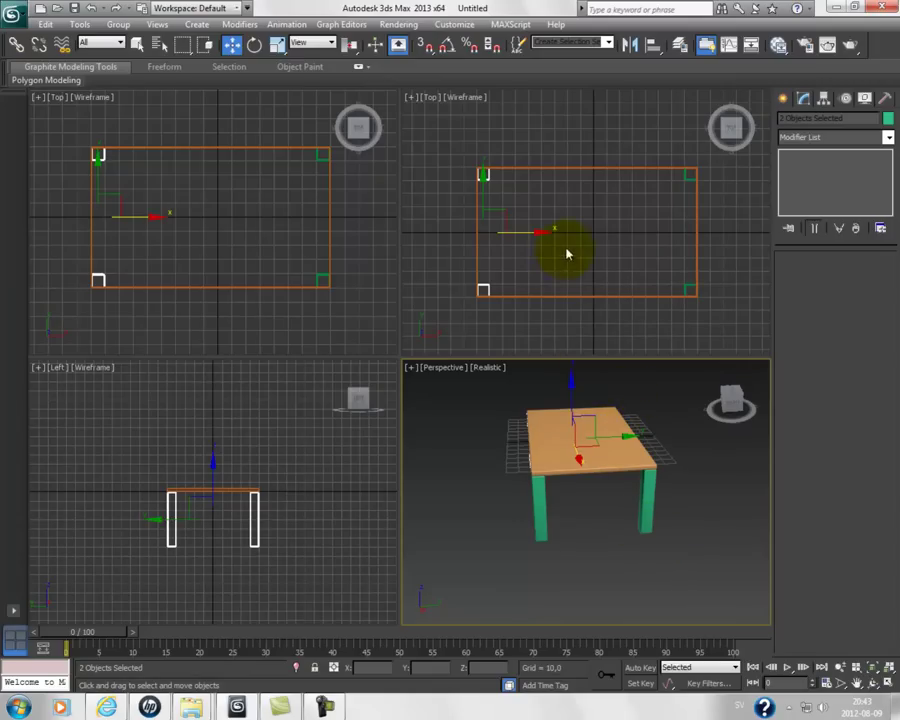
pyautogui.click(672, 347)
pyautogui.click(688, 292)
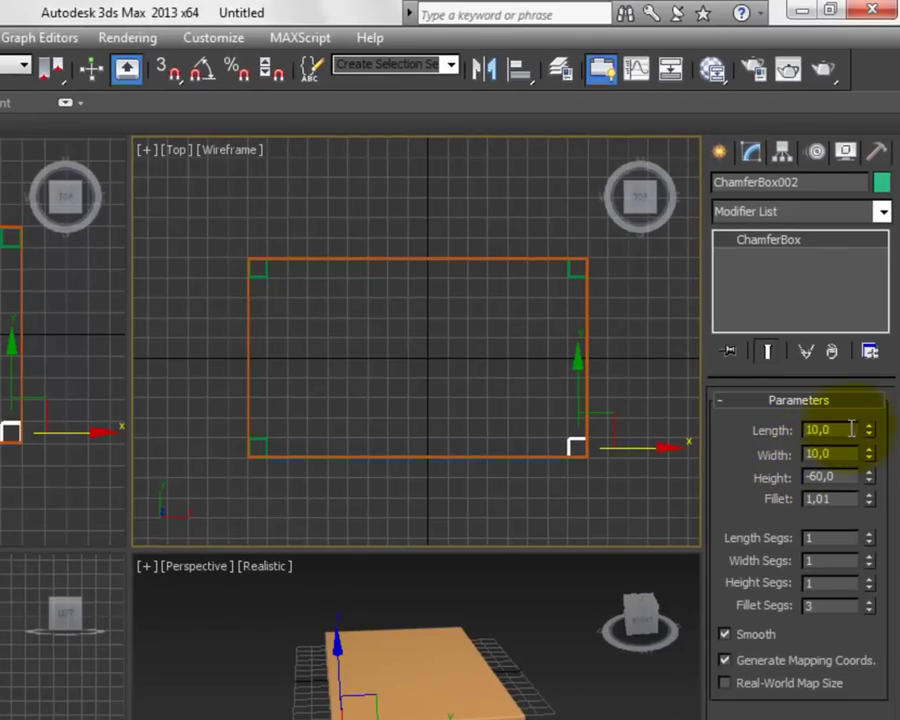
pyautogui.doubleClick(851, 429)
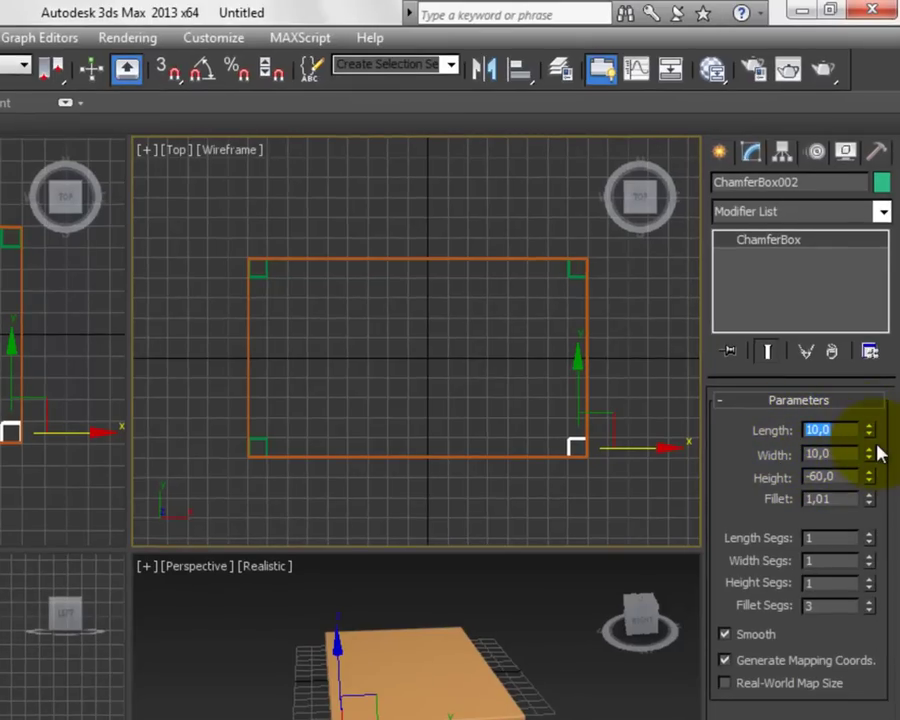
pyautogui.write('7')
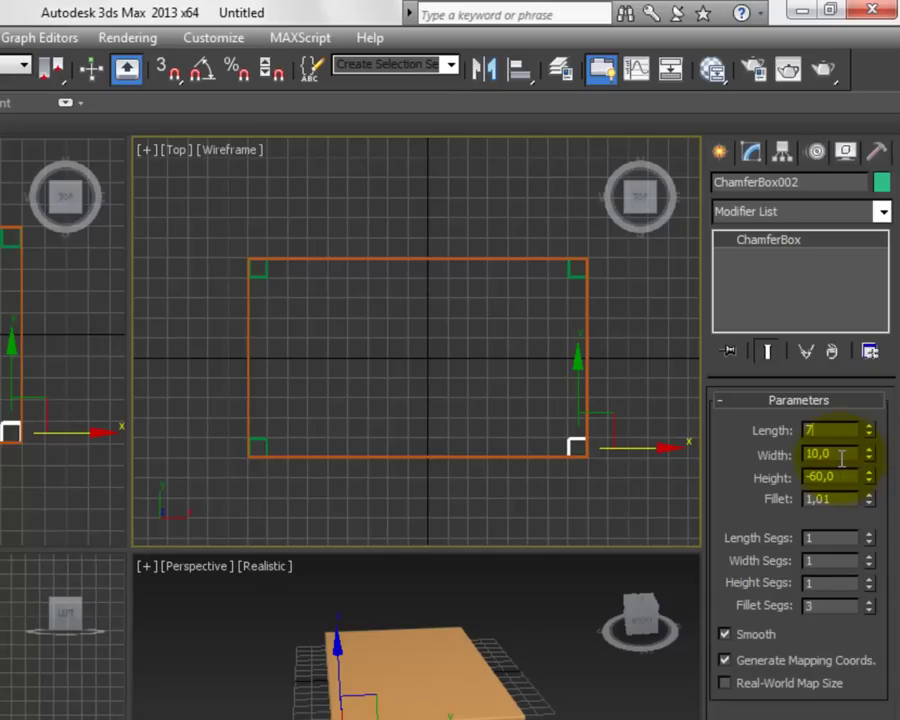
pyautogui.press('Tab')
pyautogui.write('7')
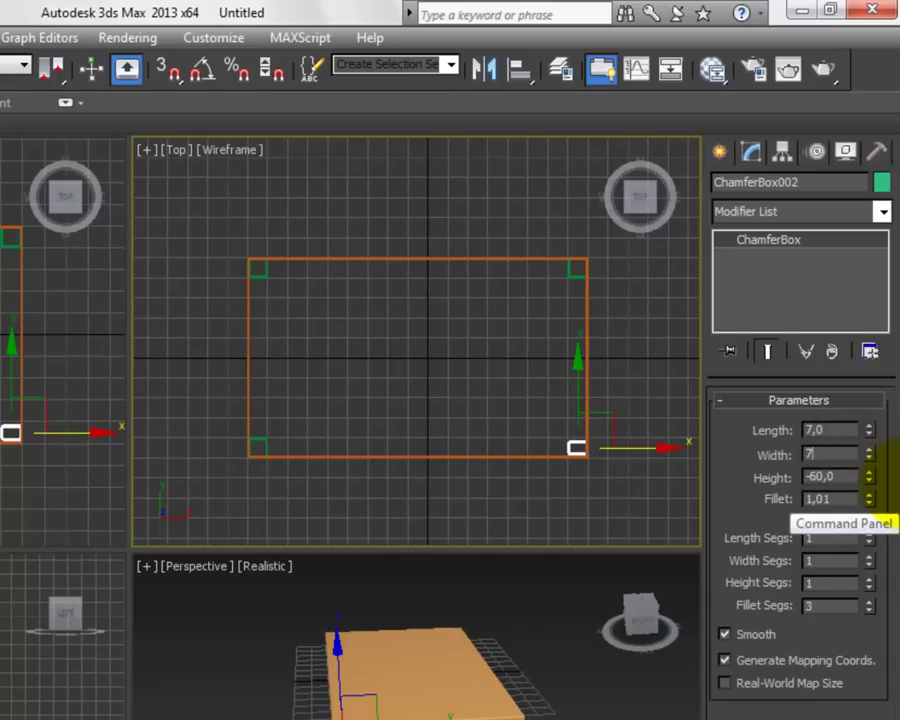
pyautogui.press('Return')
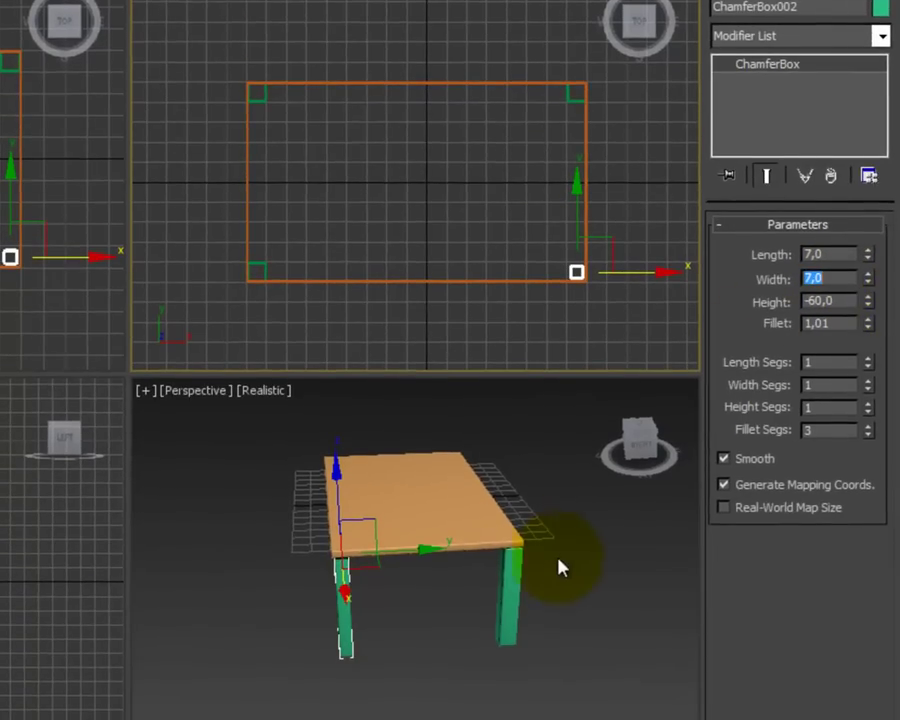
# Step: Set the length and width of the leg at the tabletop's upper-right corner in the Top view to 7
pyautogui.click(513, 583)
pyautogui.doubleClick(820, 254)
pyautogui.write('7')
pyautogui.press('Return')
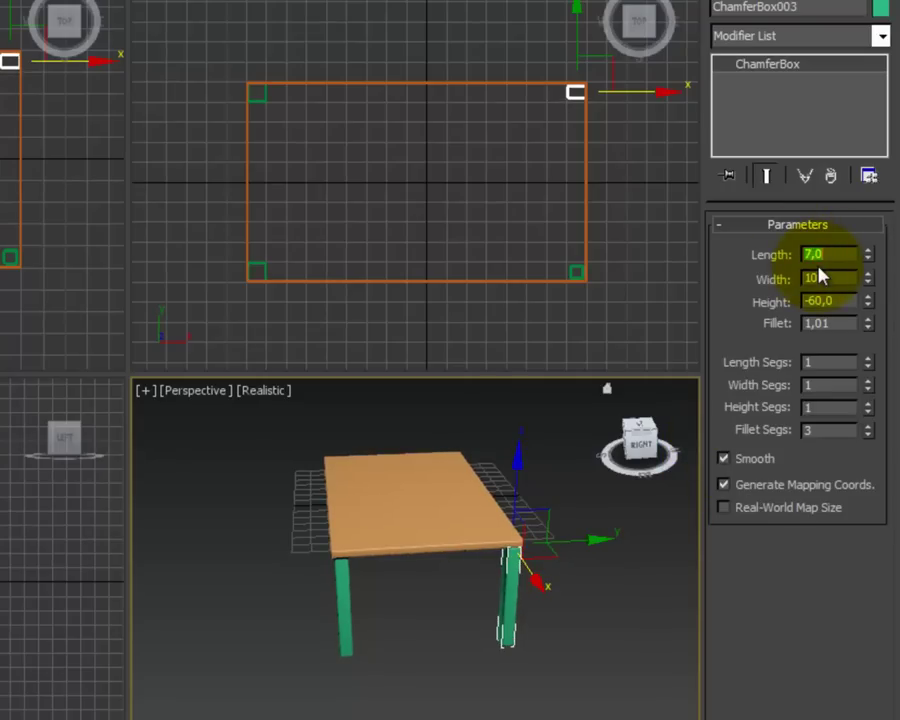
pyautogui.doubleClick(828, 276)
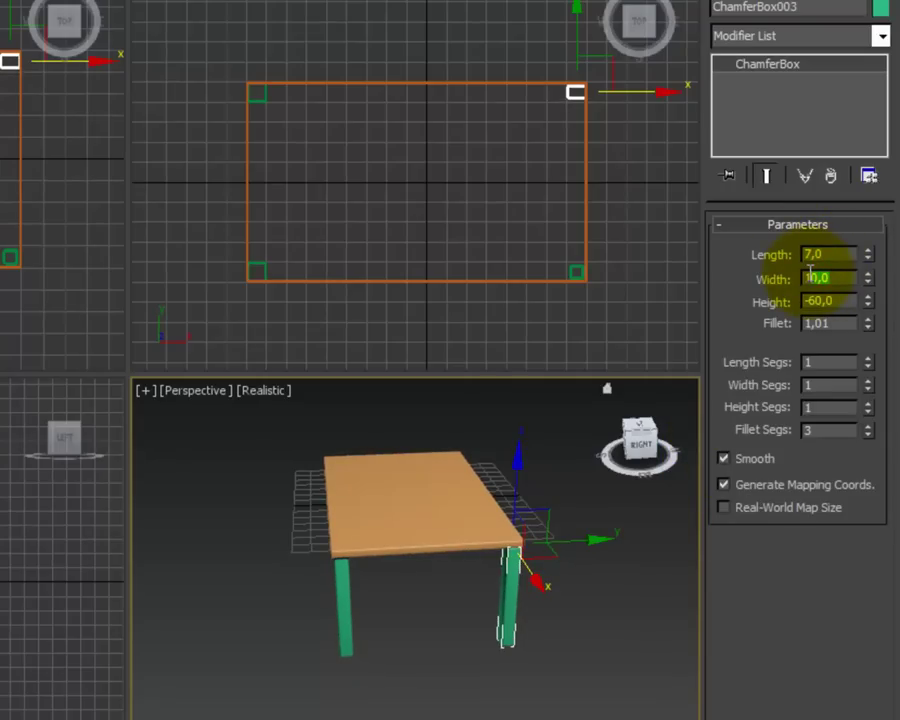
pyautogui.write('7')
pyautogui.hotkey('ctrl', 'z')
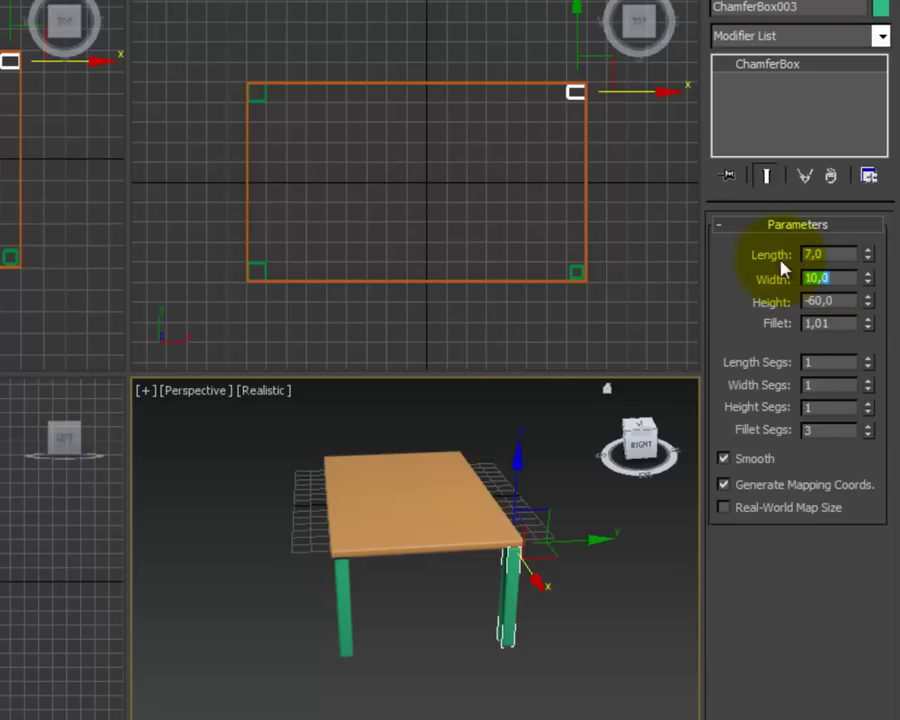
pyautogui.write('7')
pyautogui.press('Return')
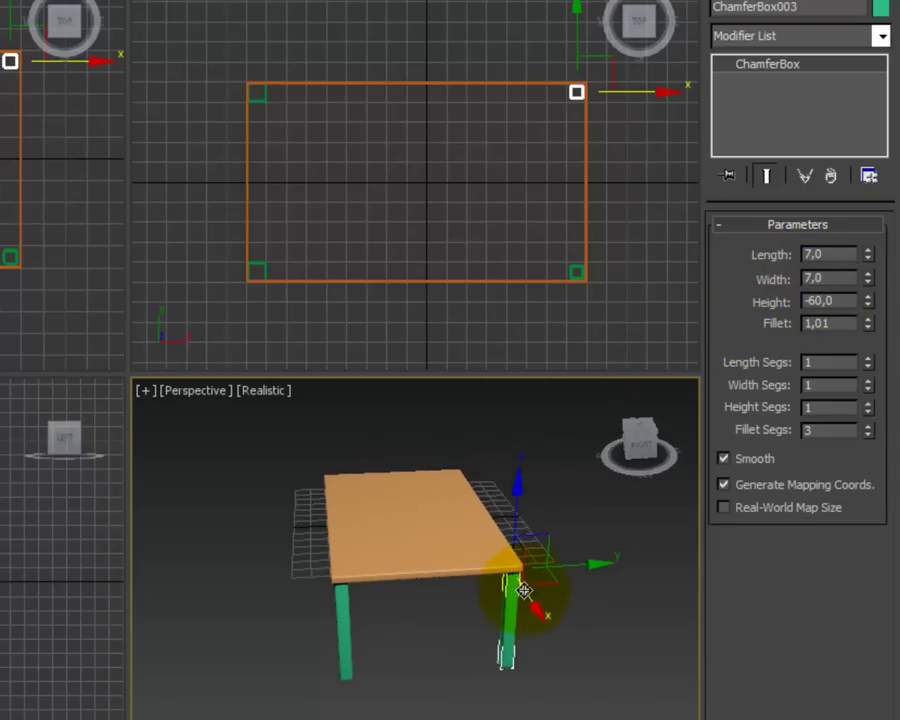
# Step: Set the length and width of the leg at the tabletop's upper-left corner in the Top view to 7
pyautogui.keyDown('alt'); pyautogui.moveTo(578, 596); pyautogui.dragTo(490, 697, button='middle'); pyautogui.keyUp('alt')
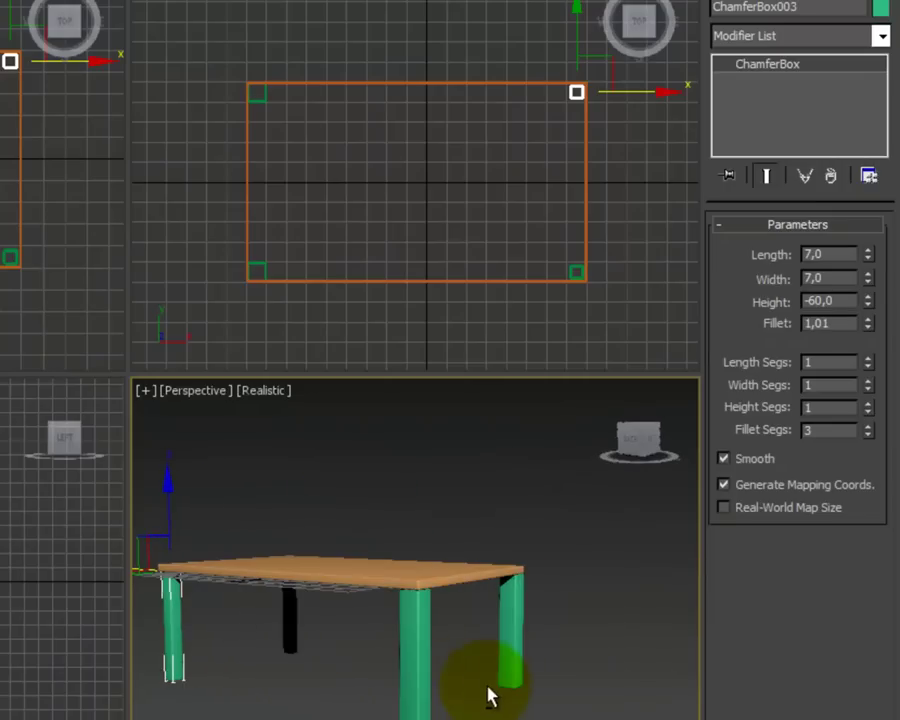
pyautogui.click(420, 662)
pyautogui.doubleClick(831, 256)
pyautogui.write('7')
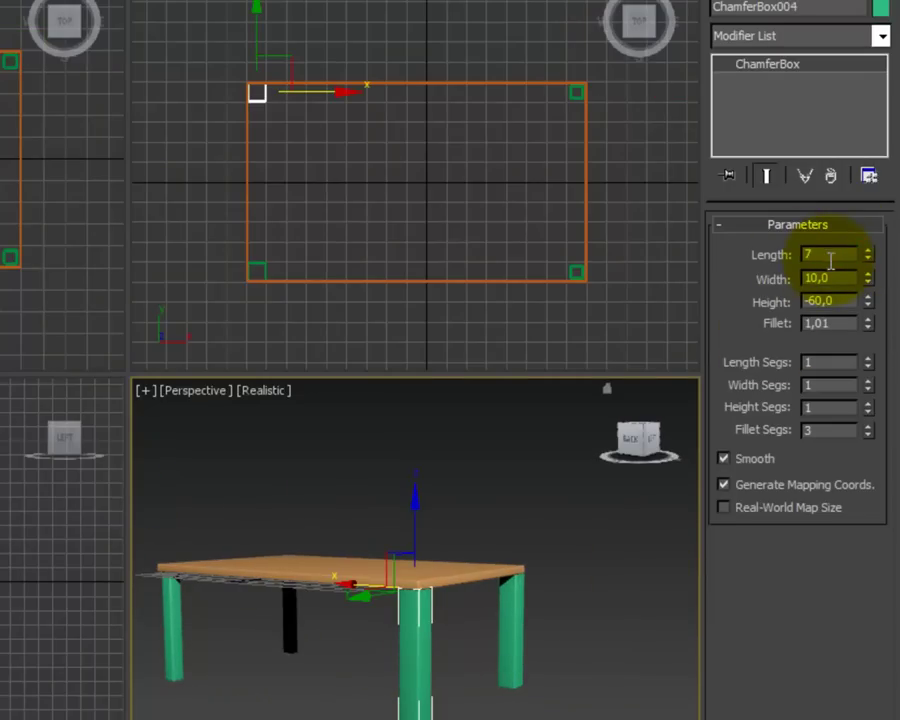
pyautogui.press('Tab')
pyautogui.write('7')
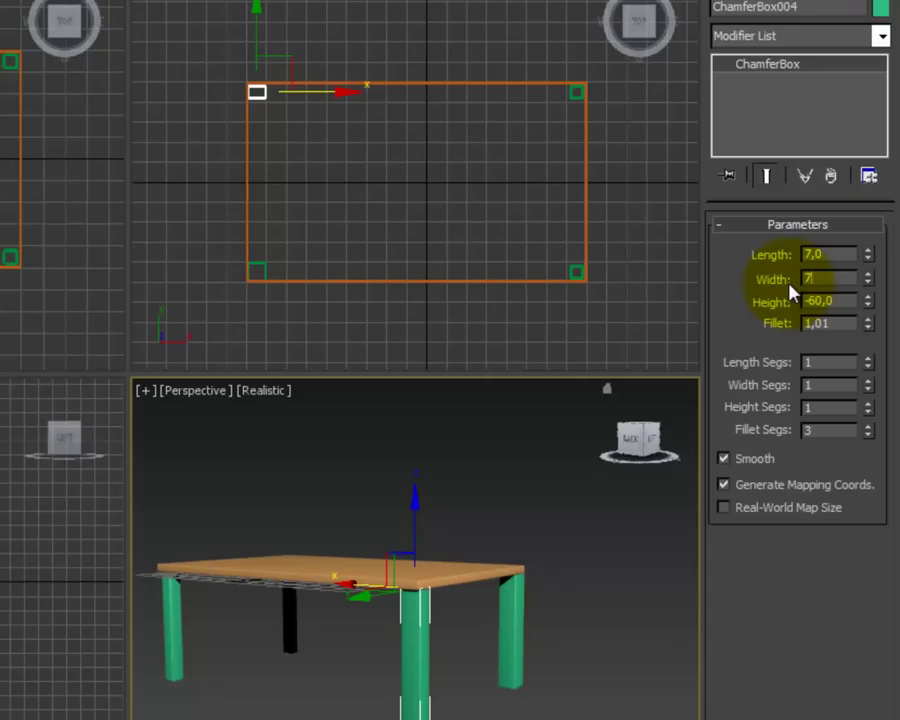
pyautogui.press('Return')
# Step: Set the length and width of the leg at the tabletop's lower-left corner to 7, and deselect it
pyautogui.click(526, 628)
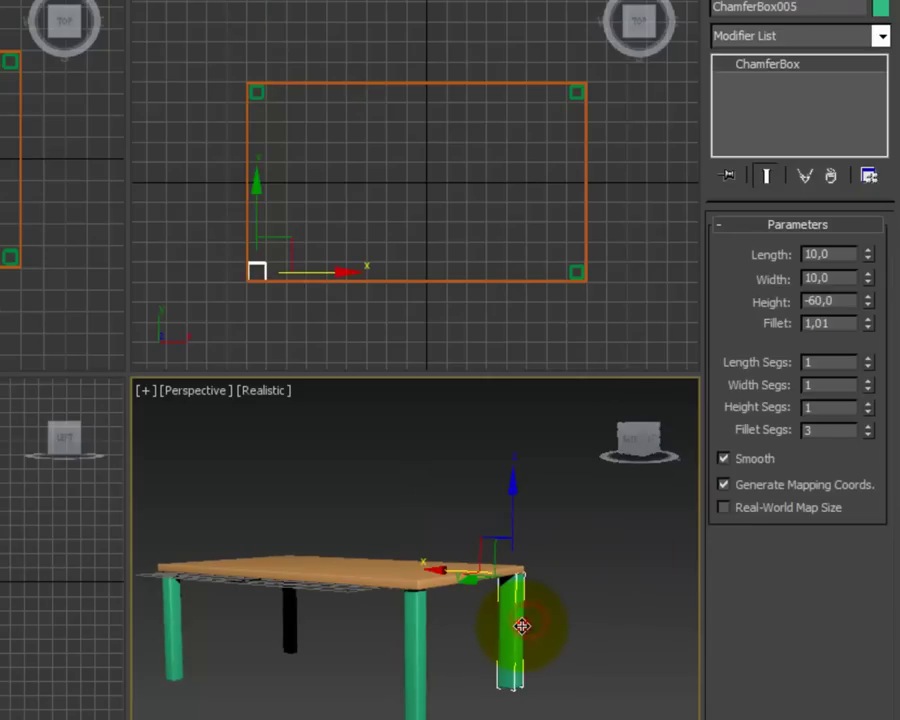
pyautogui.doubleClick(828, 254)
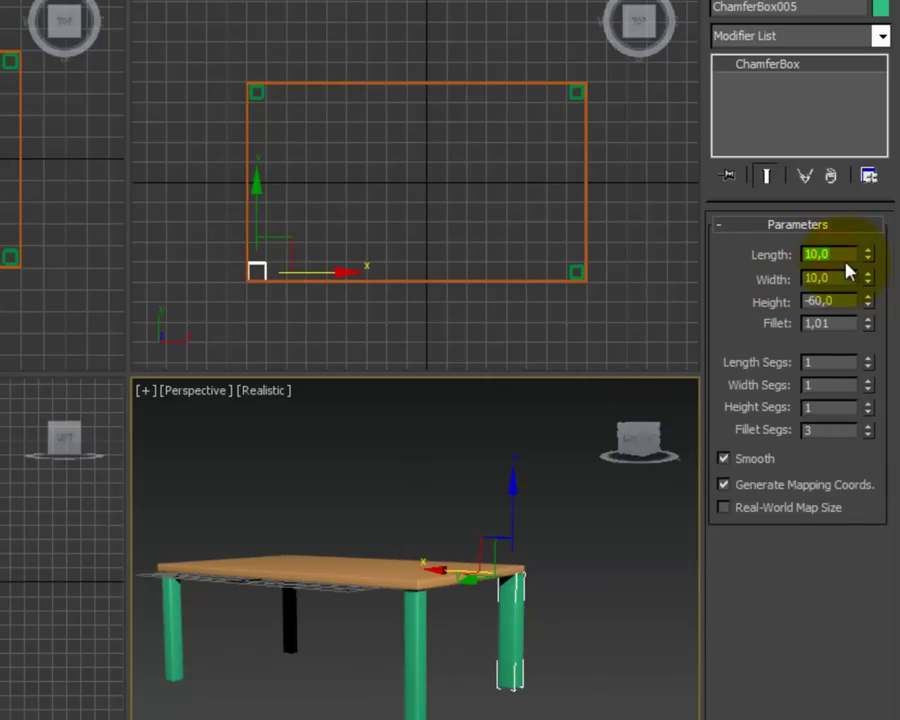
pyautogui.write('7')
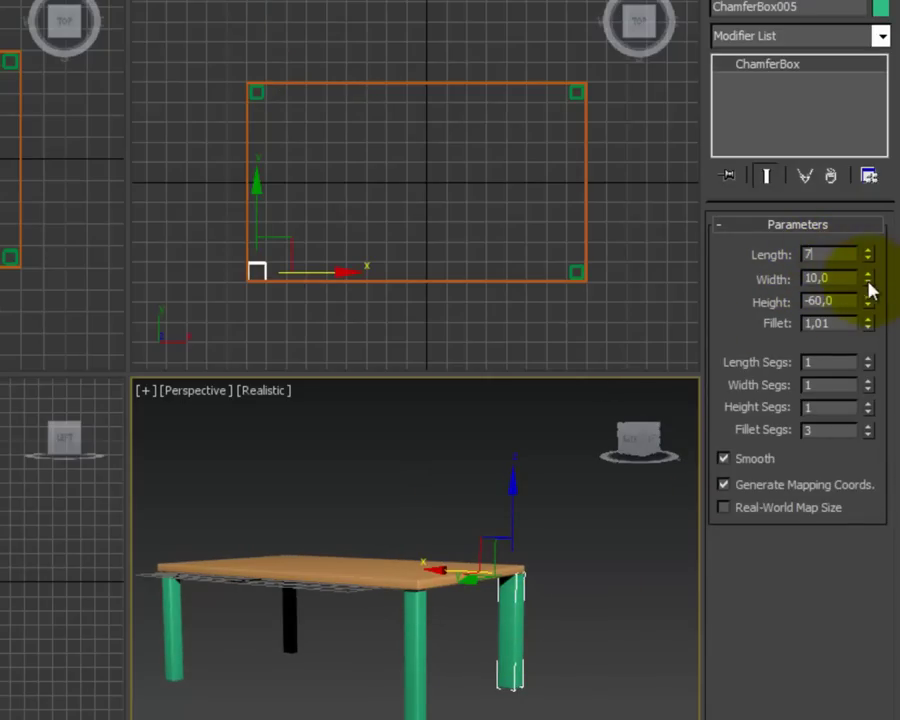
pyautogui.doubleClick(843, 279)
pyautogui.write('7')
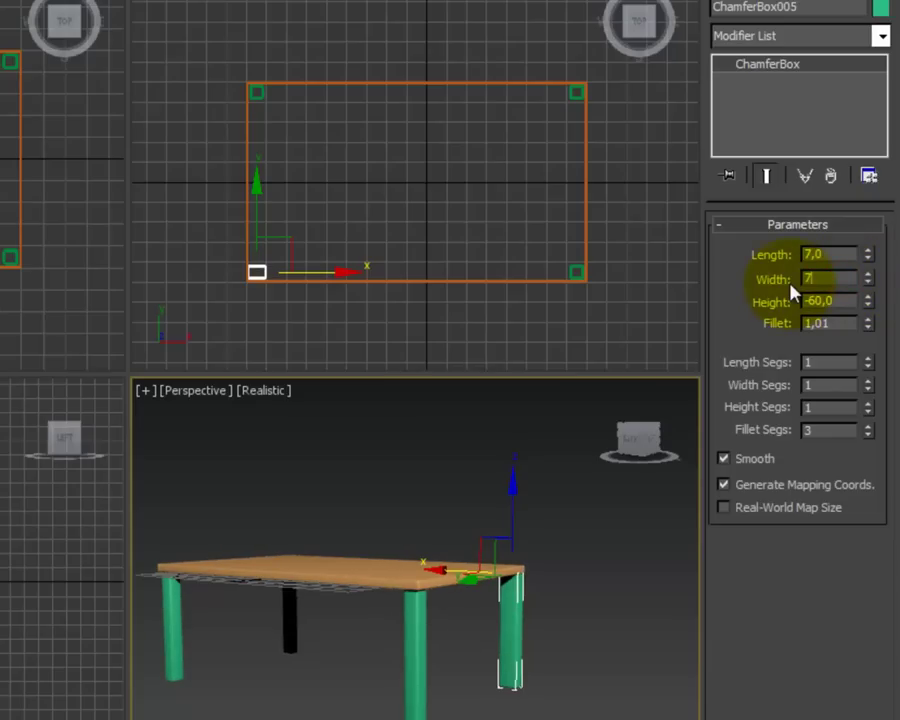
pyautogui.press('Return')
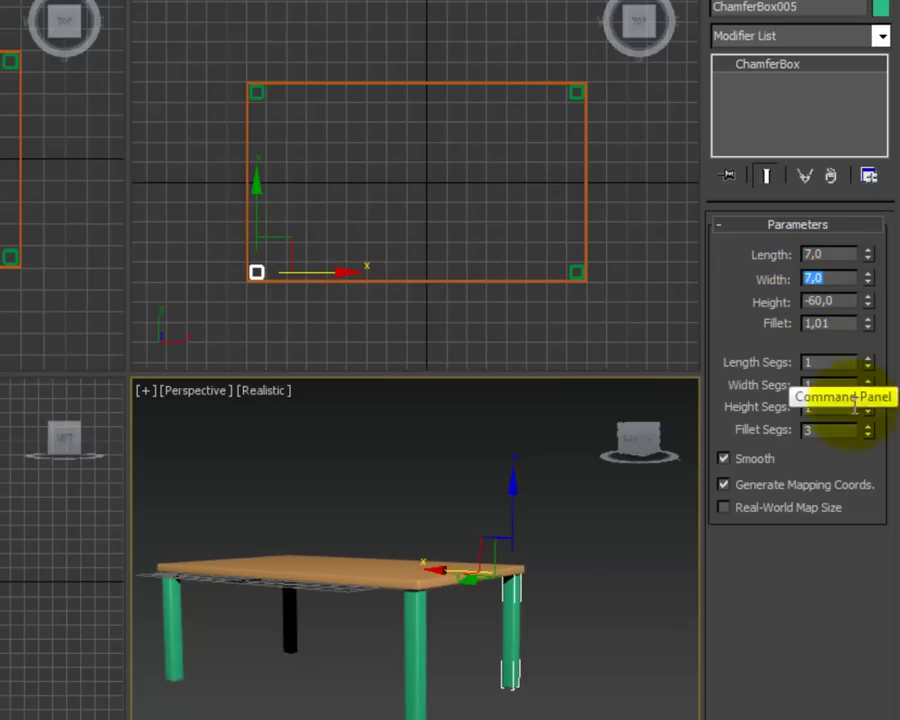
pyautogui.click(603, 686)
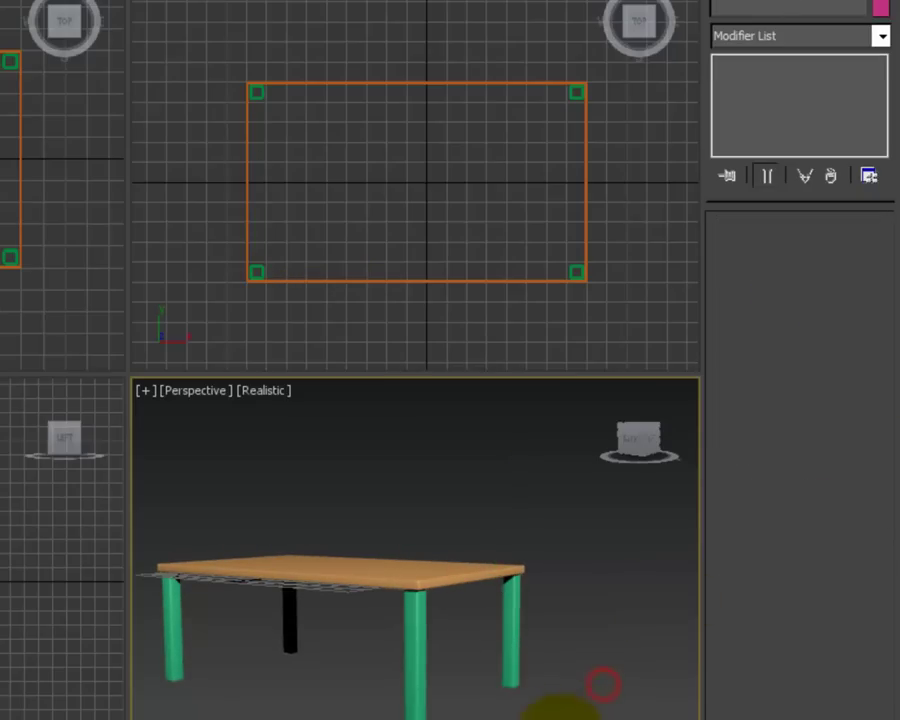
pyautogui.moveTo(571, 685); pyautogui.dragTo(607, 663, button='middle')
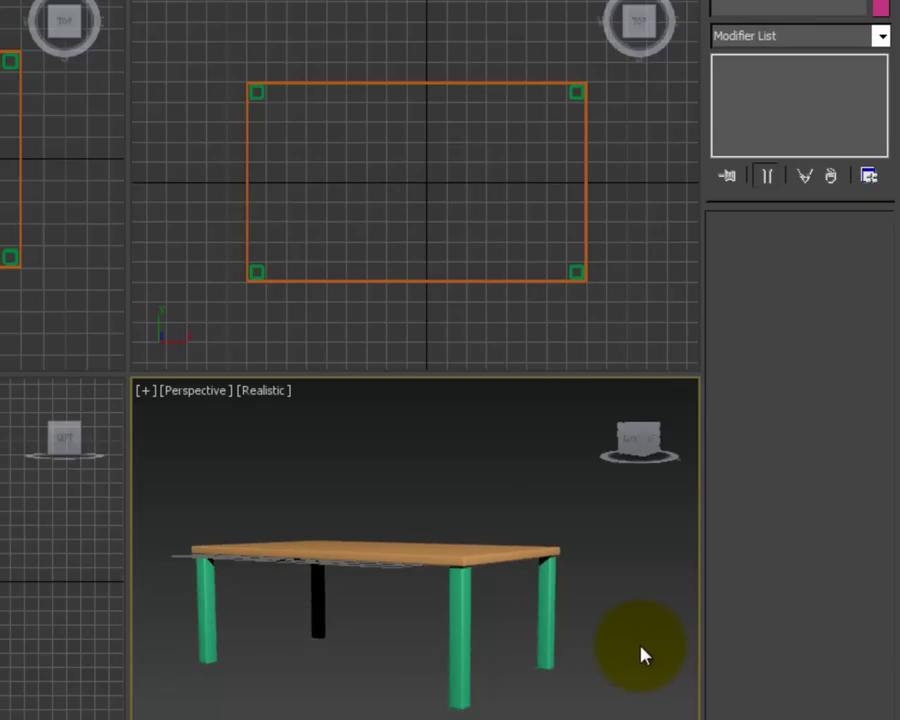
# Step: Apply a Taper modifier with an amount of 0.44 to the leg at the tabletop's upper-left corner in the Top view
pyautogui.click(460, 640)
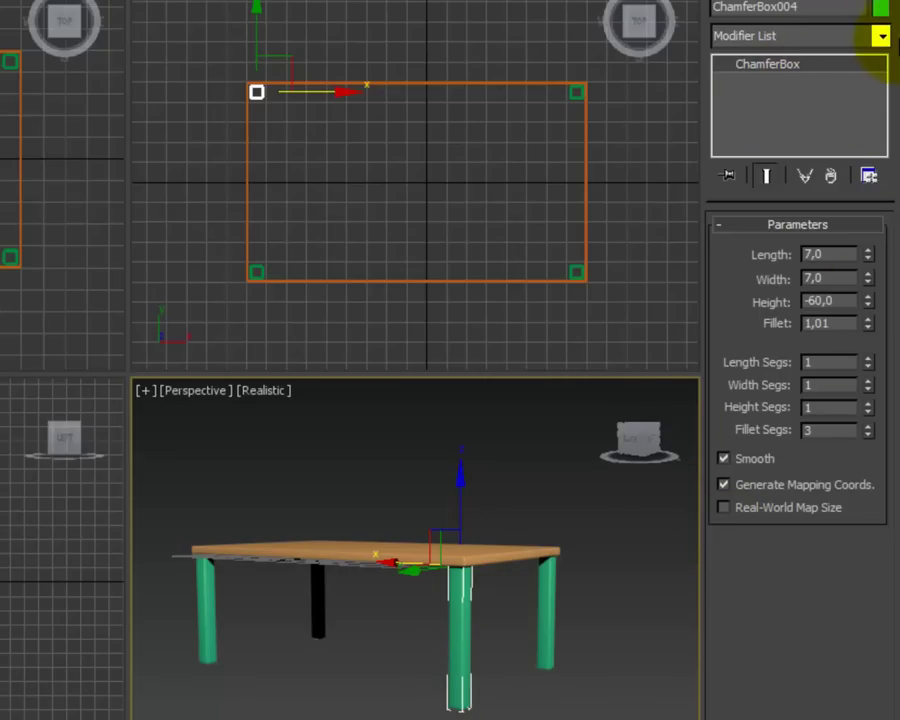
pyautogui.click(881, 37)
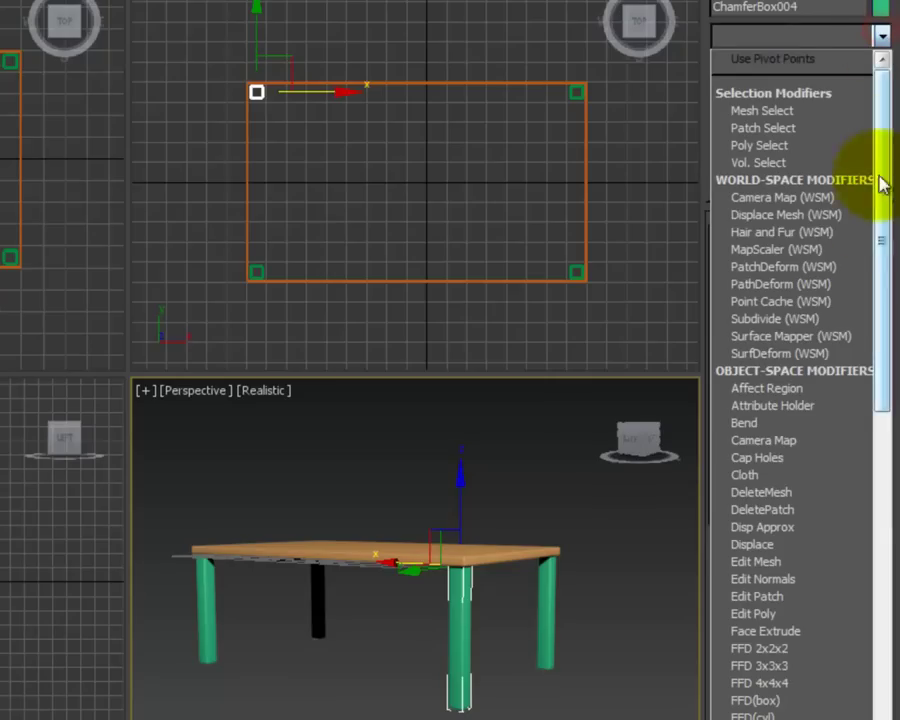
pyautogui.moveTo(886, 380); pyautogui.dragTo(880, 716)
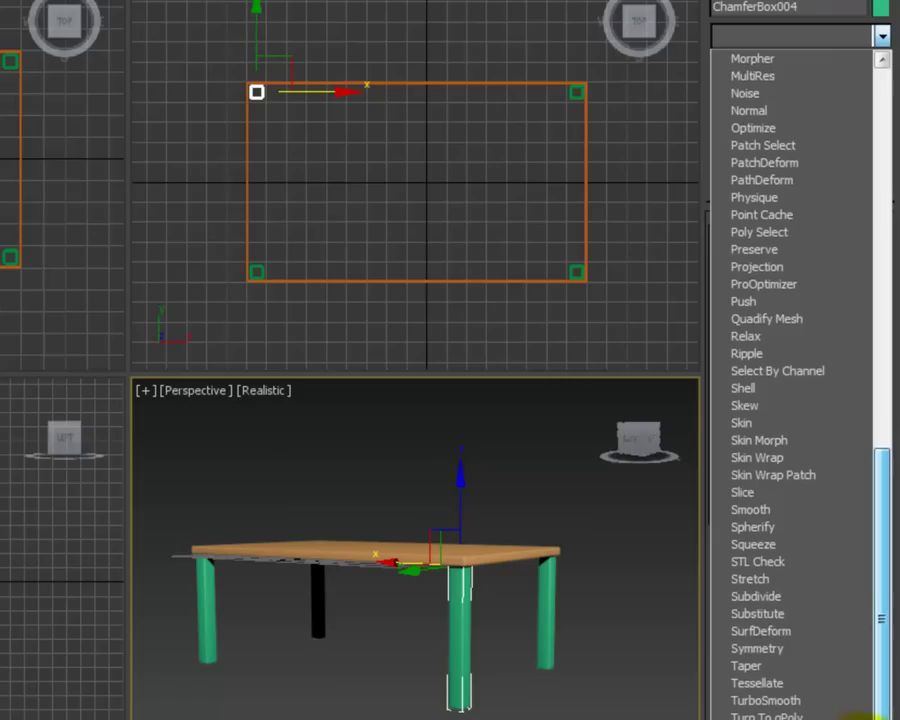
pyautogui.click(752, 668)
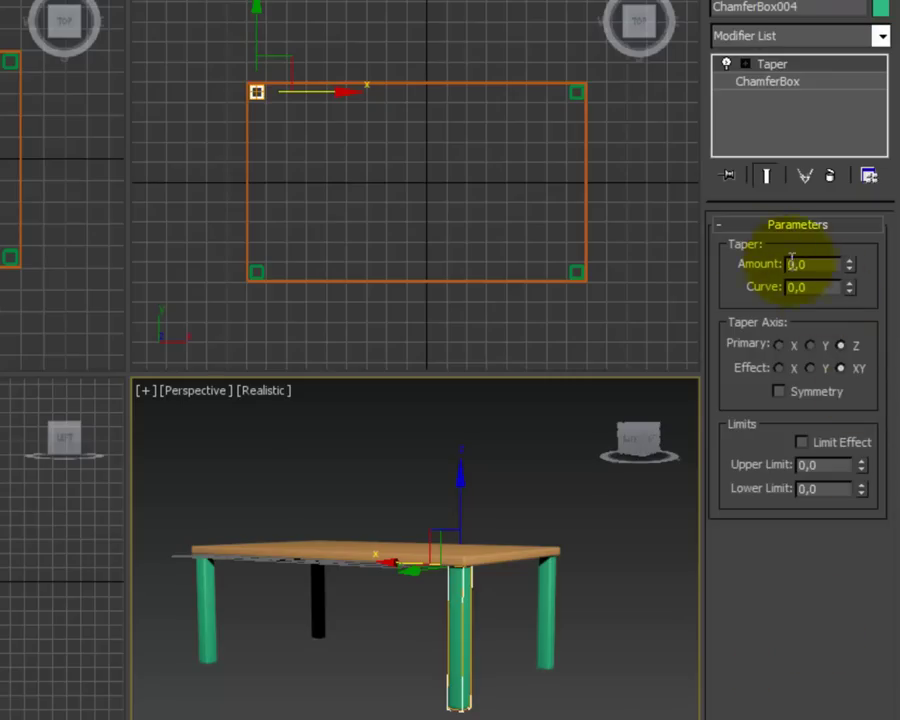
pyautogui.moveTo(846, 271); pyautogui.dragTo(862, 221)
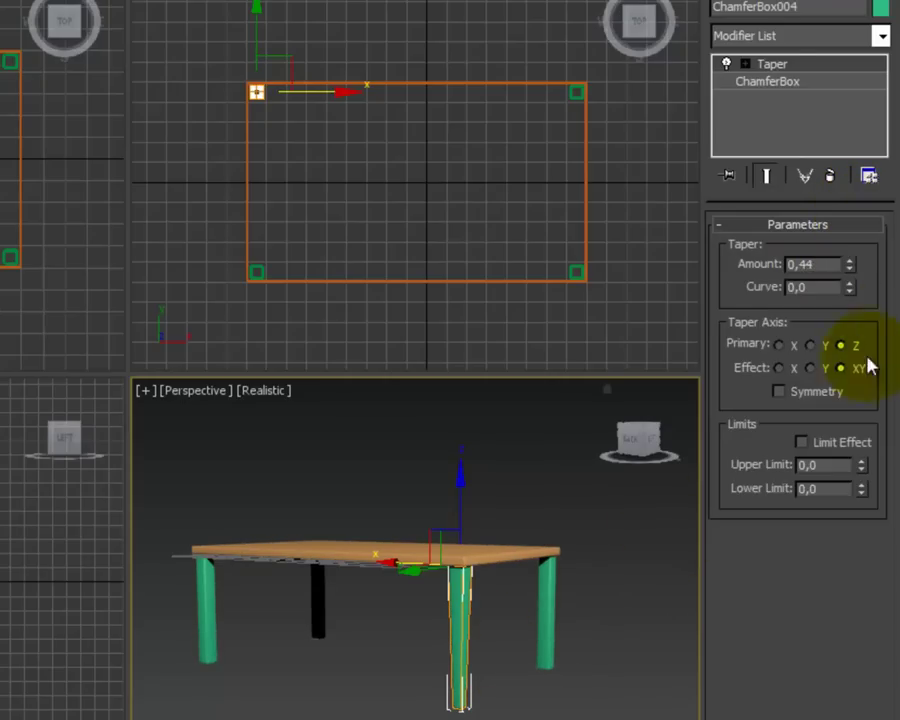
pyautogui.moveTo(548, 657); pyautogui.dragTo(553, 650, button='middle')
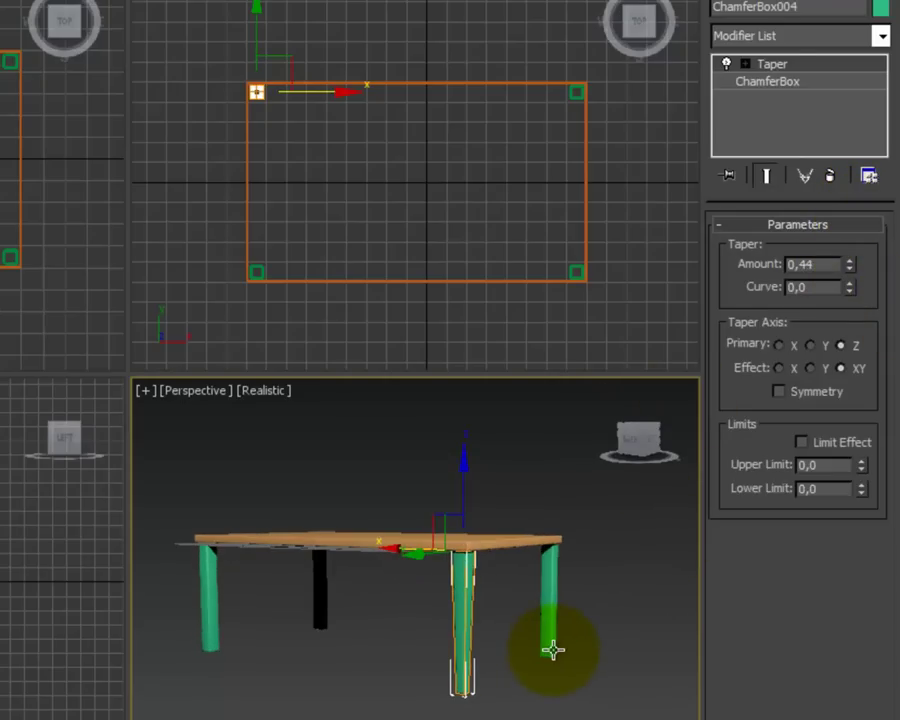
pyautogui.click(490, 636)
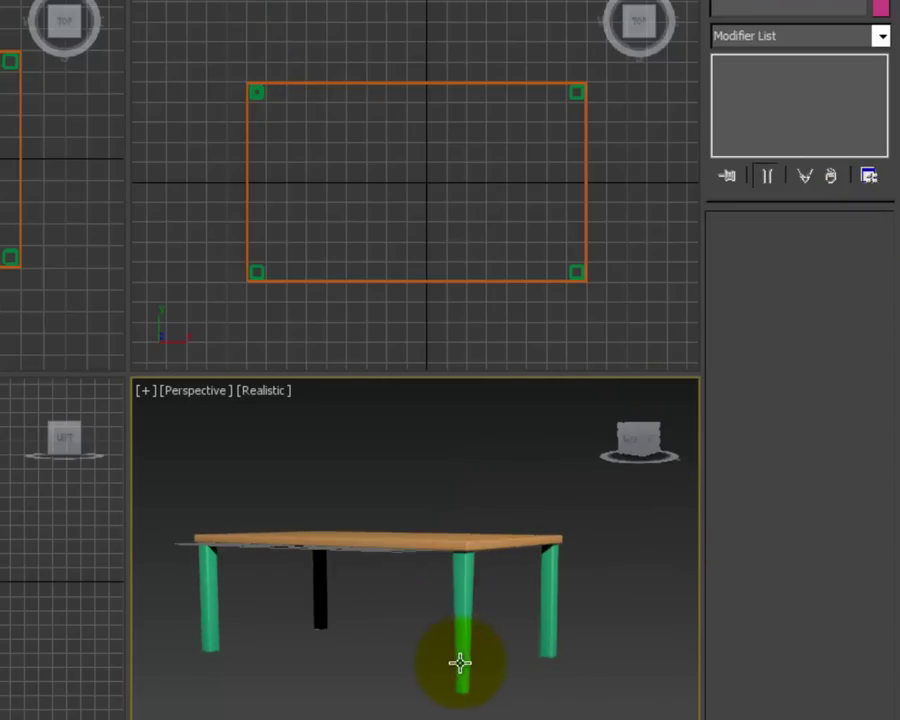
# Step: Copy the Taper modifier from the tapered leg and paste it onto the leg at the tabletop's lower-left corner
pyautogui.click(466, 600)
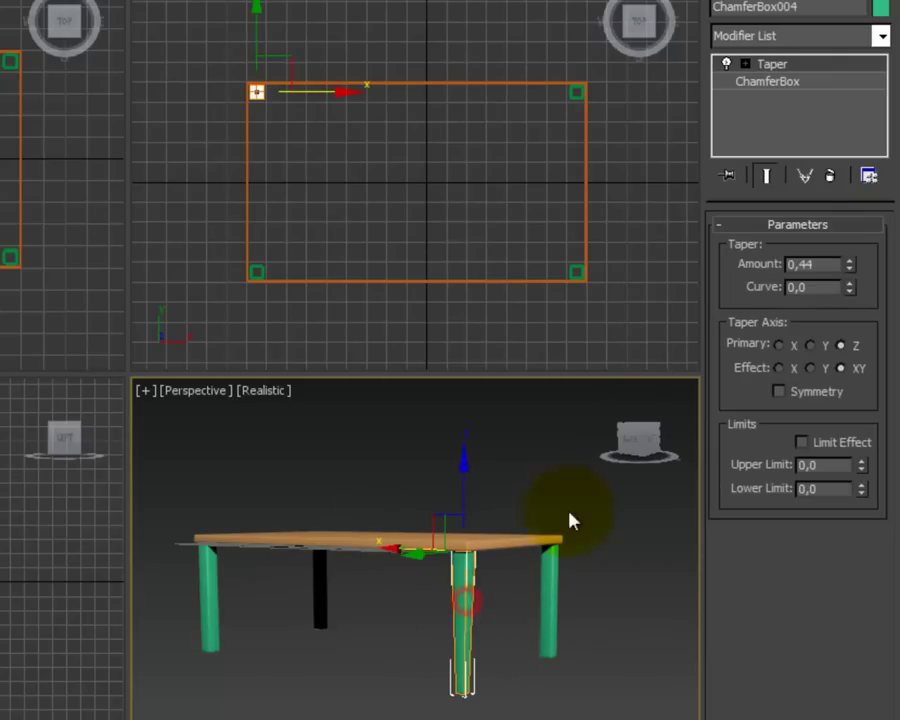
pyautogui.rightClick(776, 68)
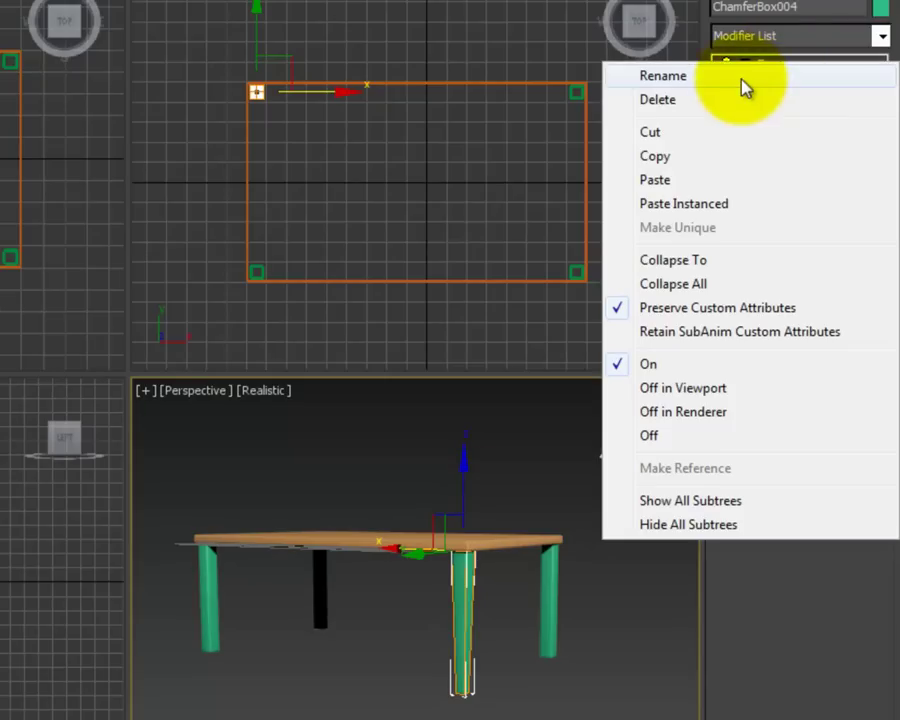
pyautogui.click(658, 158)
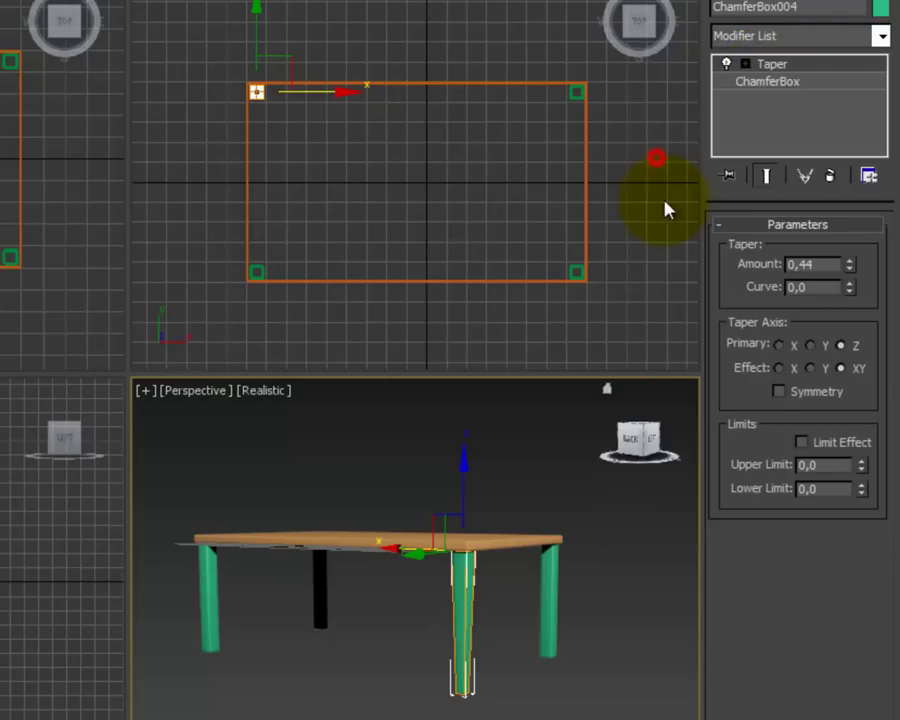
pyautogui.click(550, 663)
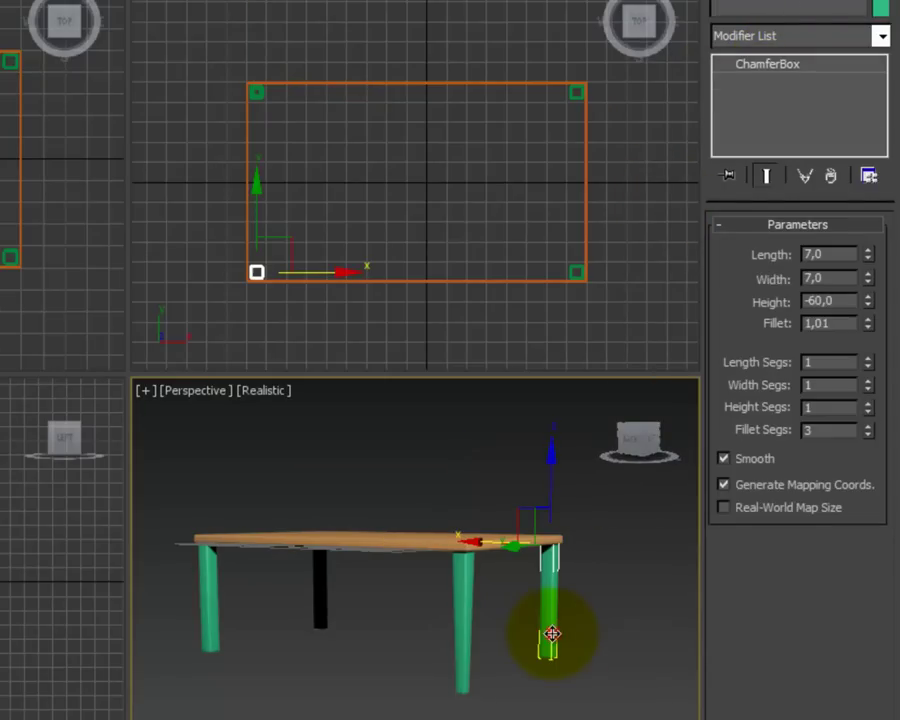
pyautogui.rightClick(772, 72)
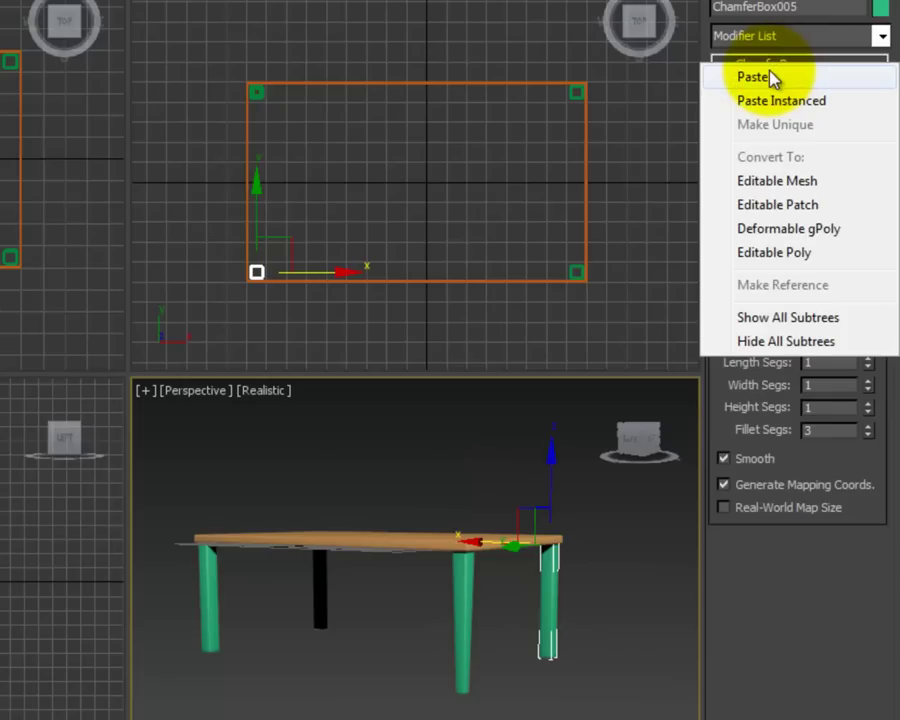
pyautogui.click(771, 79)
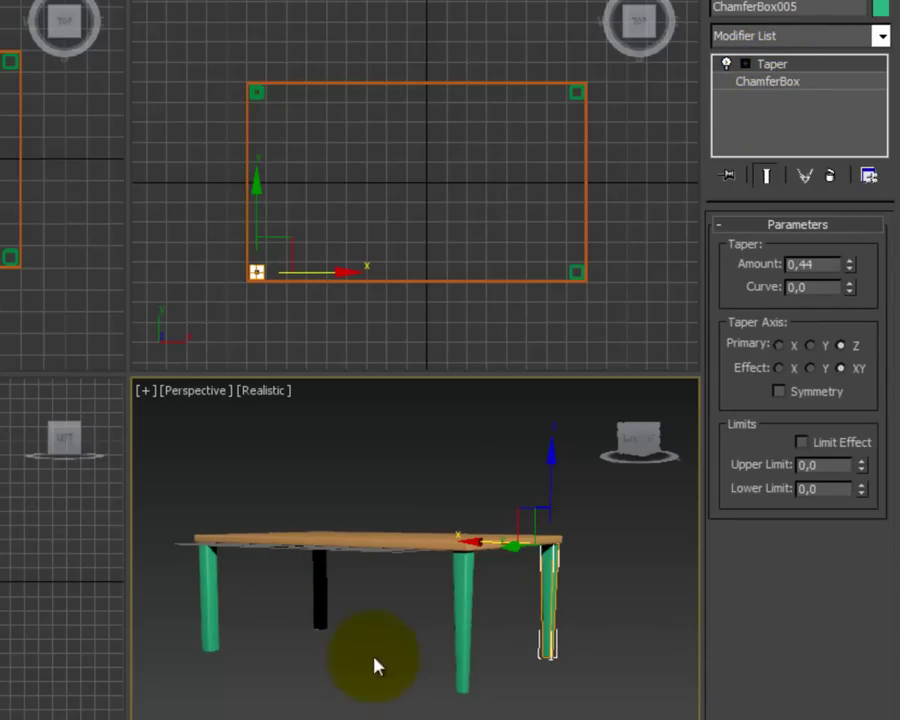
# Step: Paste the copied Taper modifier onto the legs at the tabletop's lower-right and upper-right corners in the Top view, and clear the selection
pyautogui.click(322, 613)
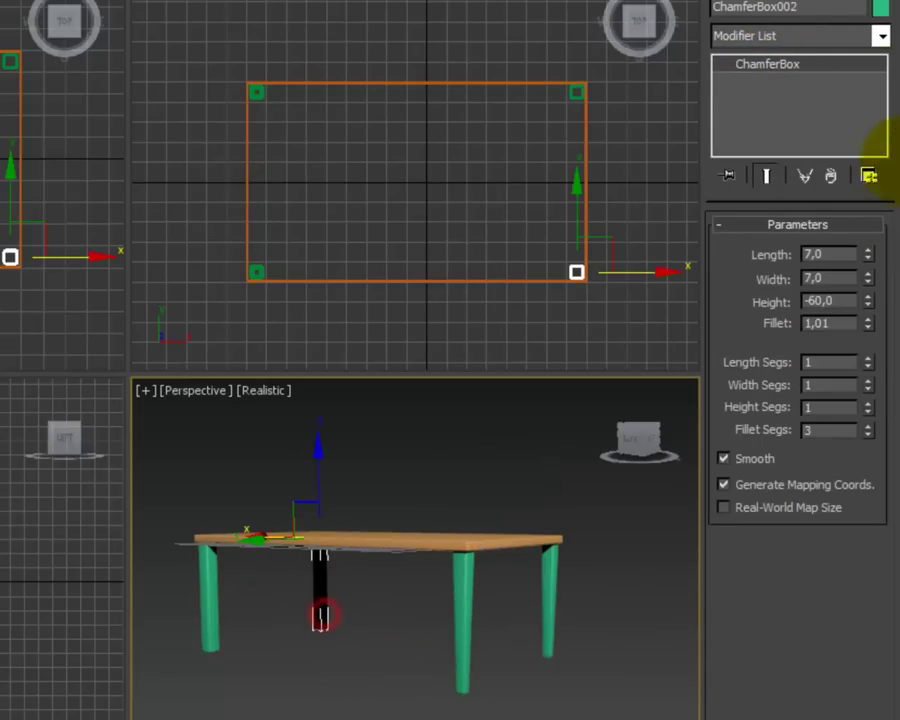
pyautogui.rightClick(787, 77)
pyautogui.click(791, 83)
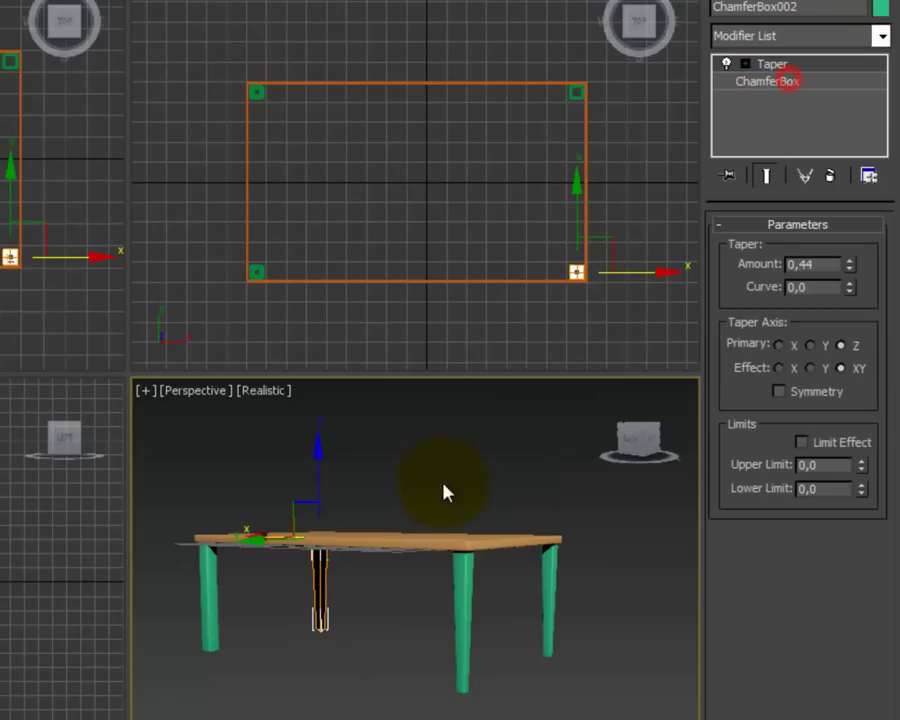
pyautogui.click(209, 612)
pyautogui.rightClick(783, 73)
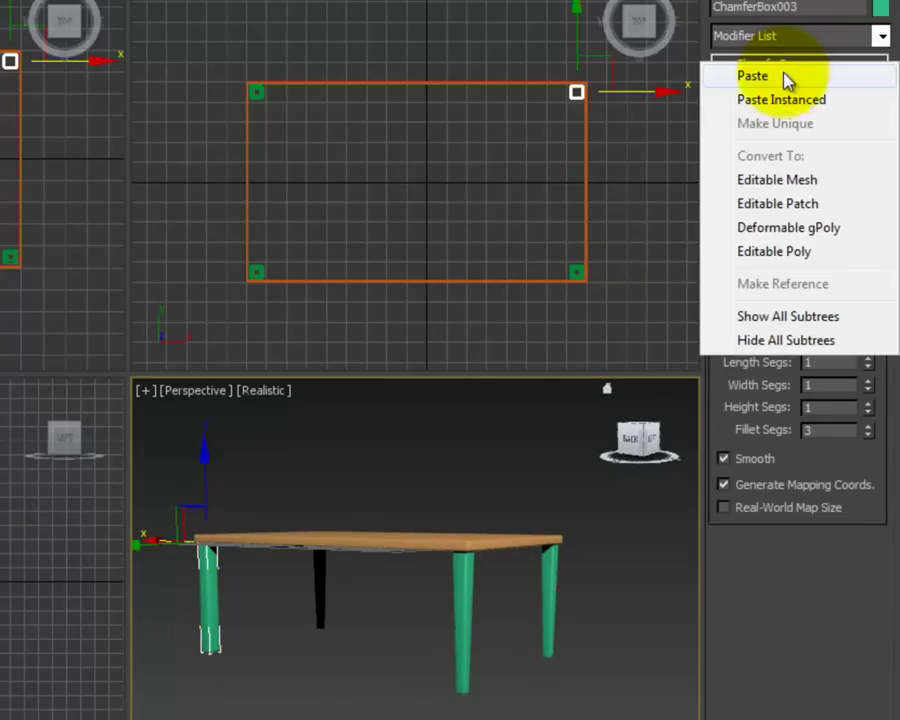
pyautogui.click(785, 79)
pyautogui.click(413, 705)
pyautogui.moveTo(413, 705); pyautogui.dragTo(518, 684, button='middle')
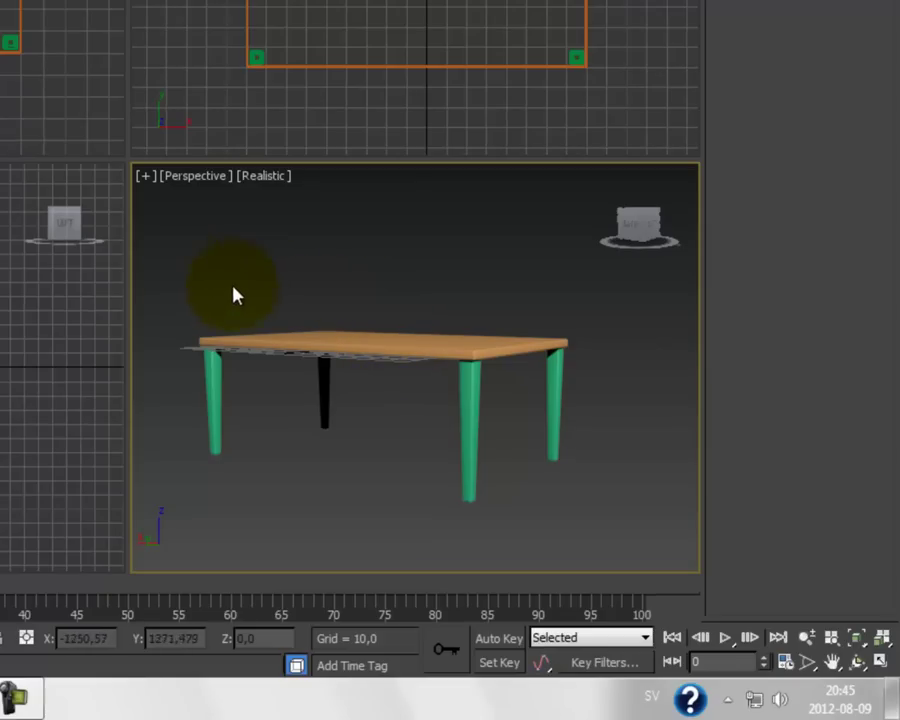
# Step: Group the tabletop and all four legs under the name "table", and select the group
pyautogui.moveTo(172, 288); pyautogui.dragTo(540, 508)
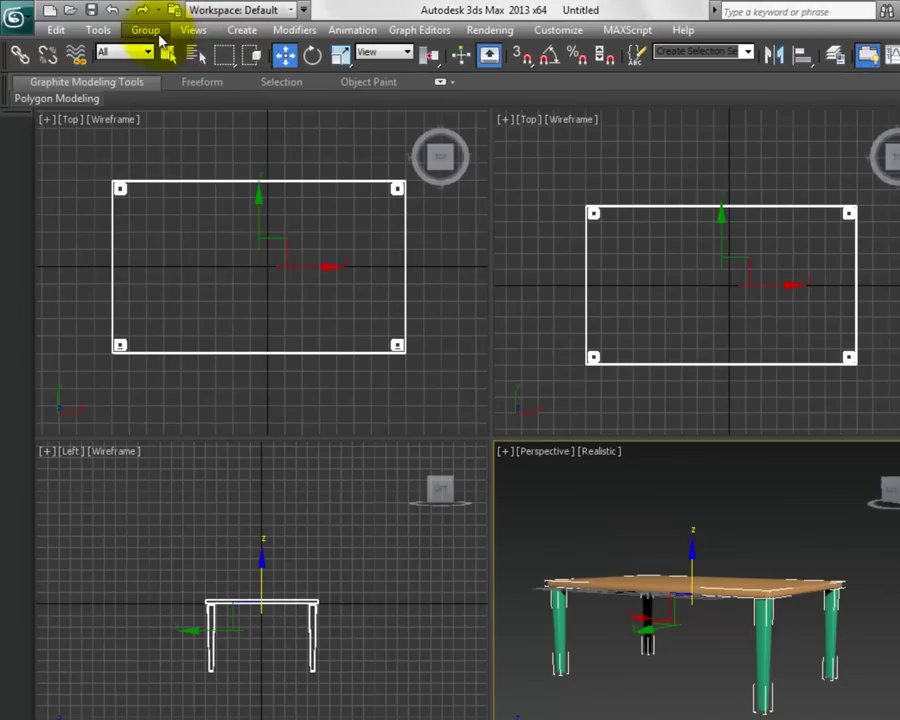
pyautogui.click(136, 22)
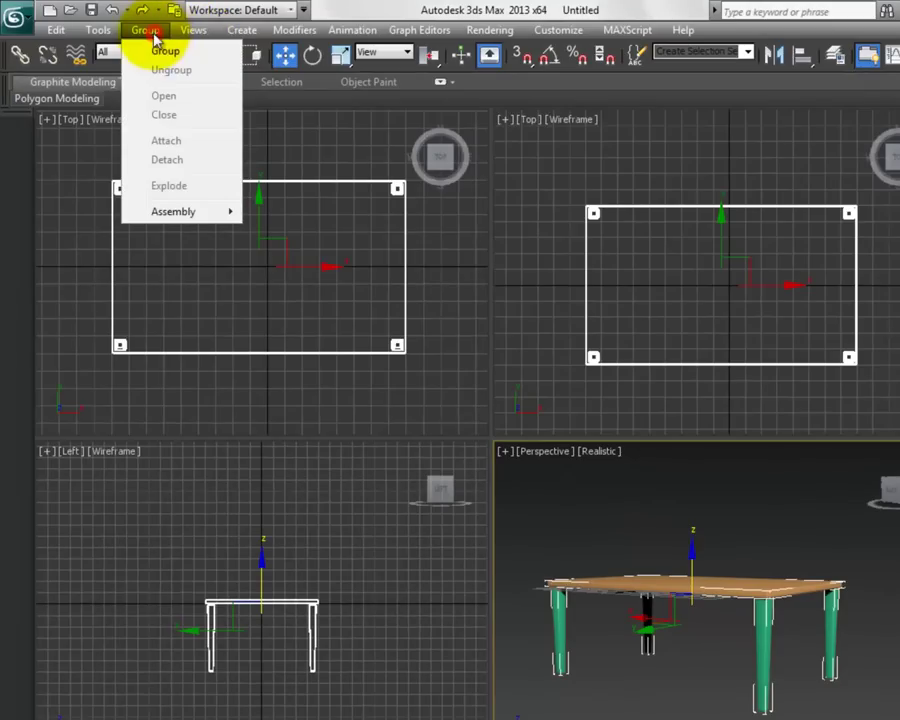
pyautogui.click(146, 43)
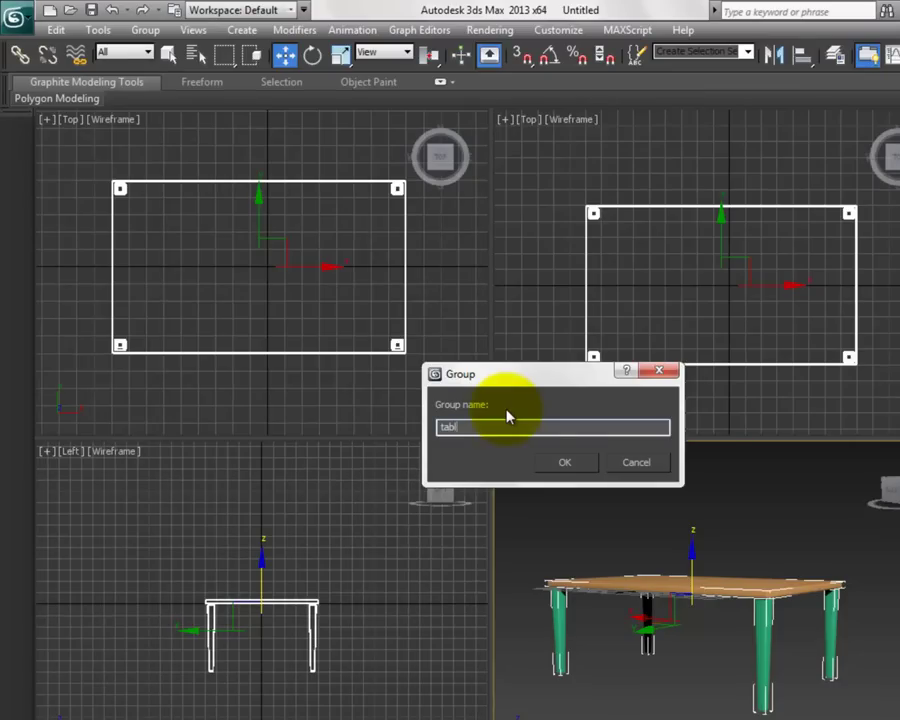
pyautogui.press('Return')
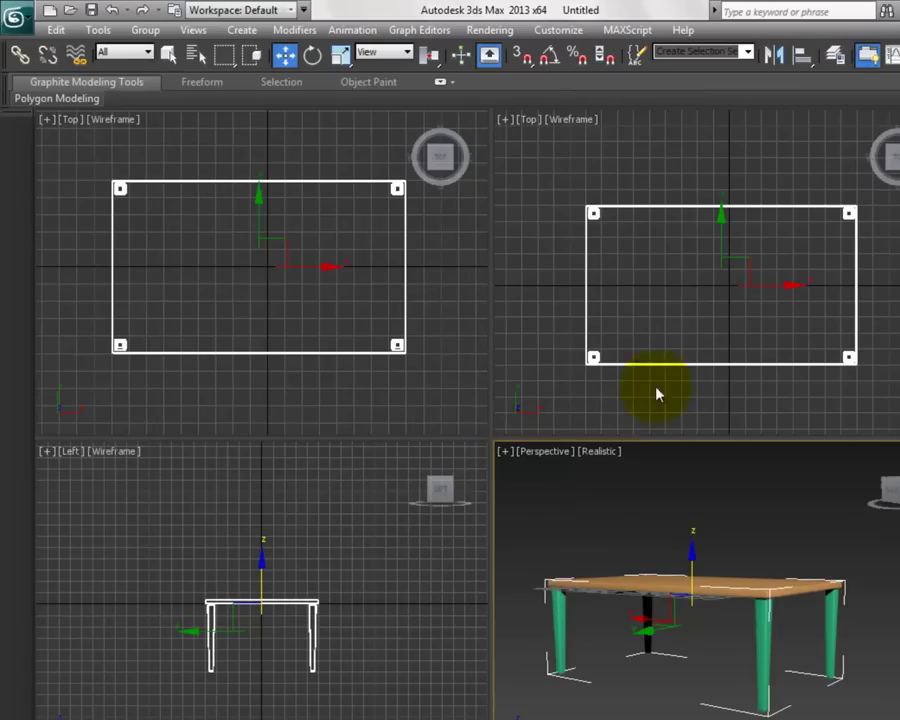
pyautogui.click(785, 498)
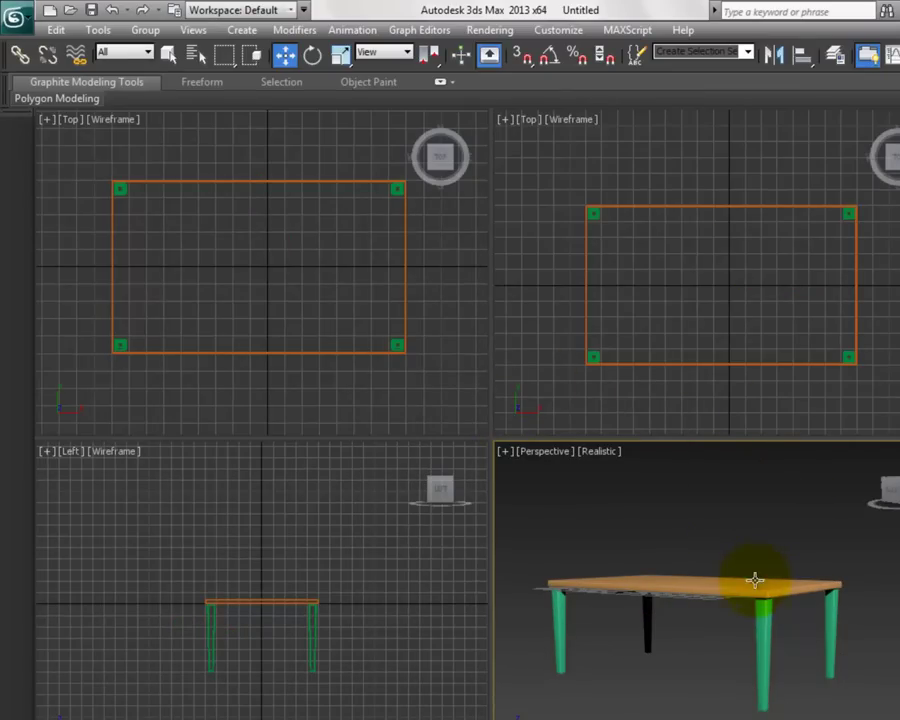
pyautogui.click(765, 662)
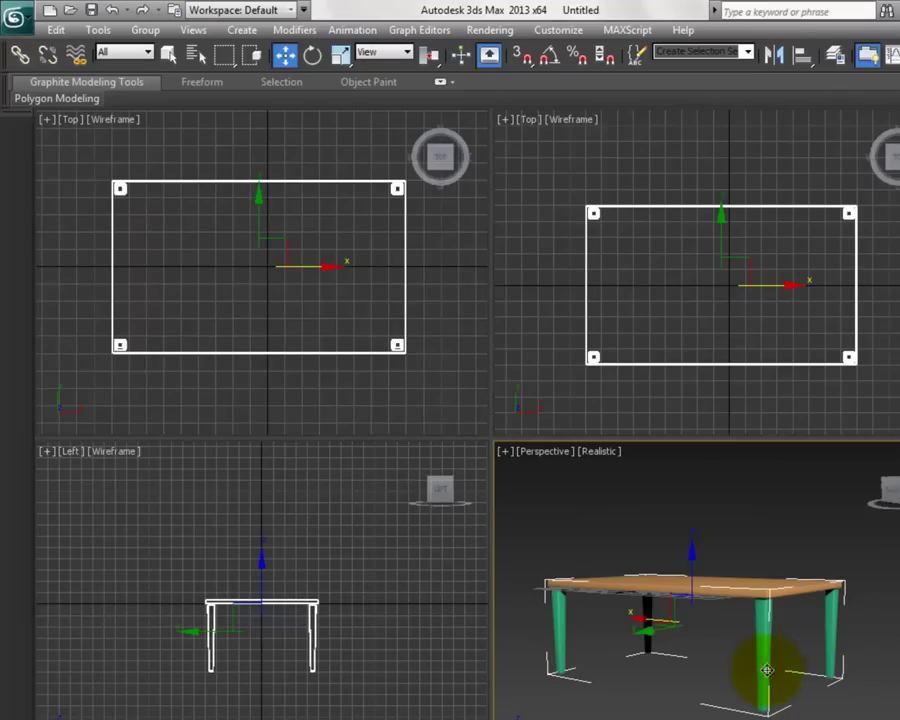
pyautogui.moveTo(760, 663); pyautogui.dragTo(800, 650, button='middle')
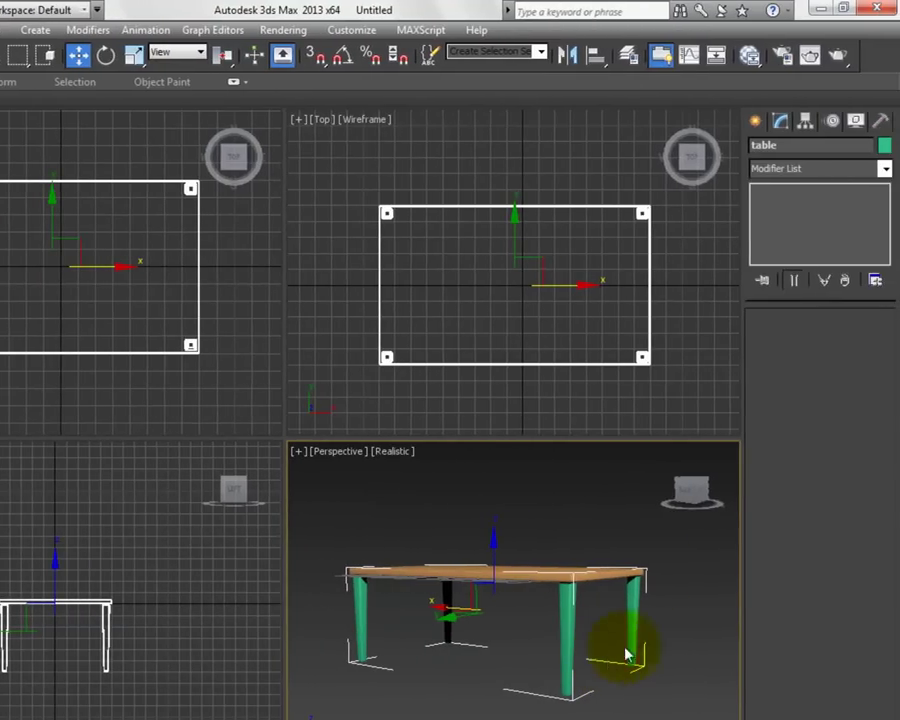
# Step: Create a Standard material in the Slate Material Editor's View1
pyautogui.click(751, 57)
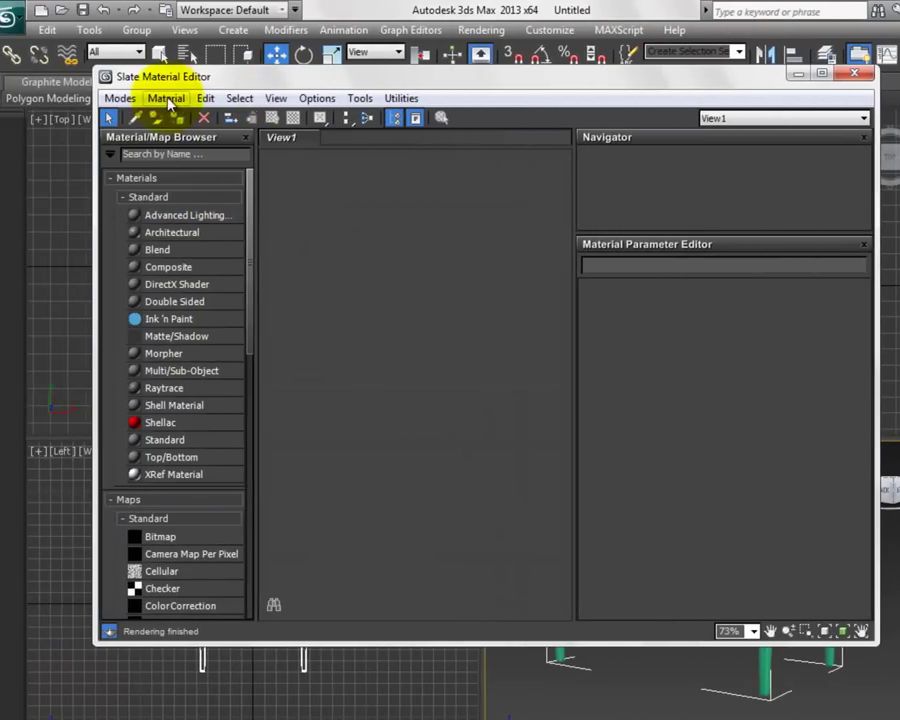
pyautogui.click(166, 98)
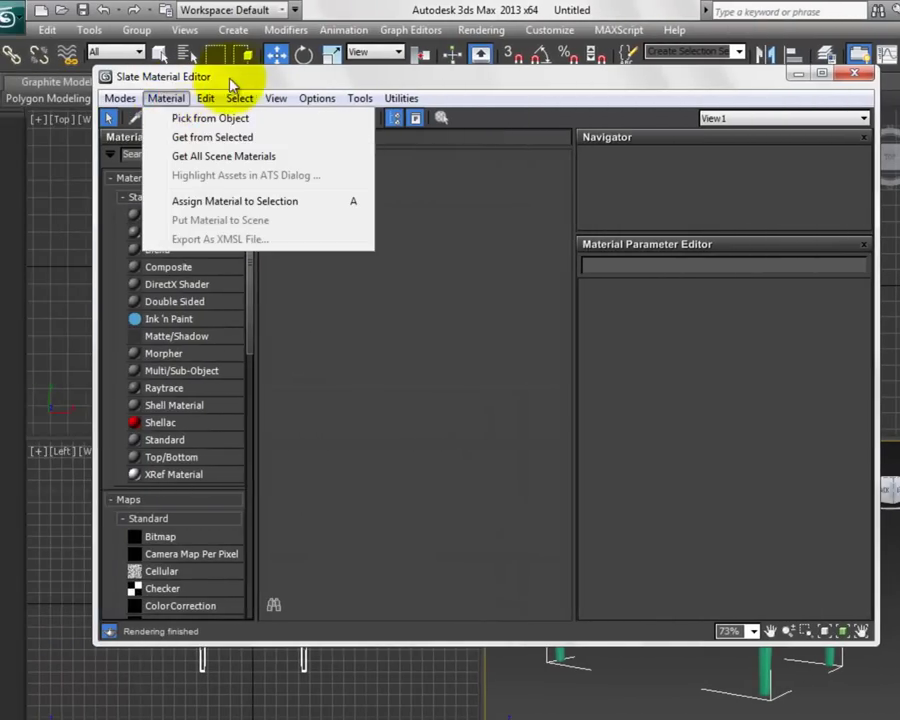
pyautogui.click(297, 76)
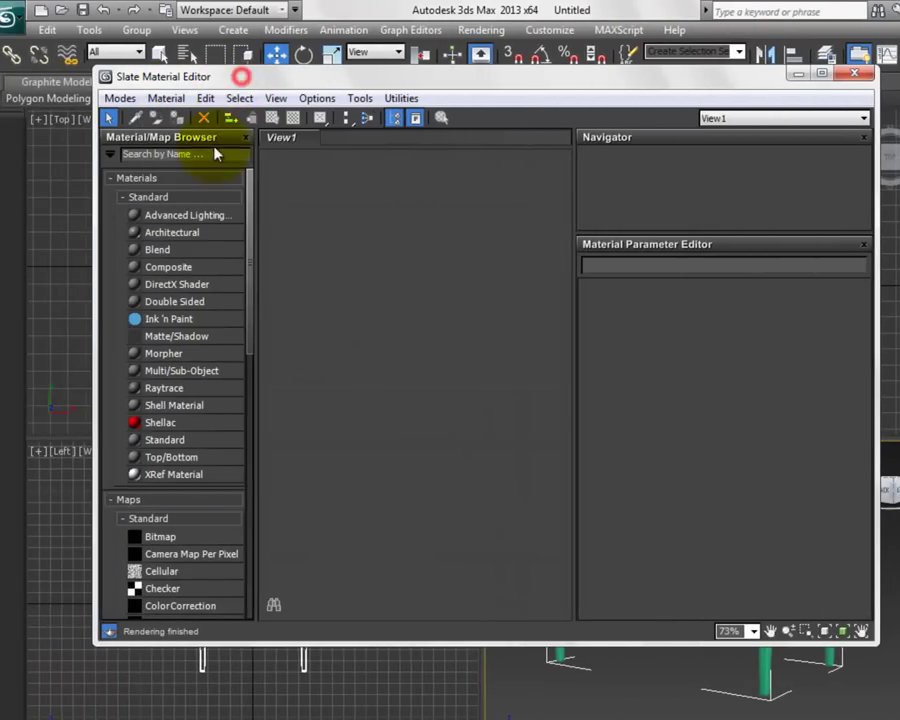
pyautogui.doubleClick(141, 442)
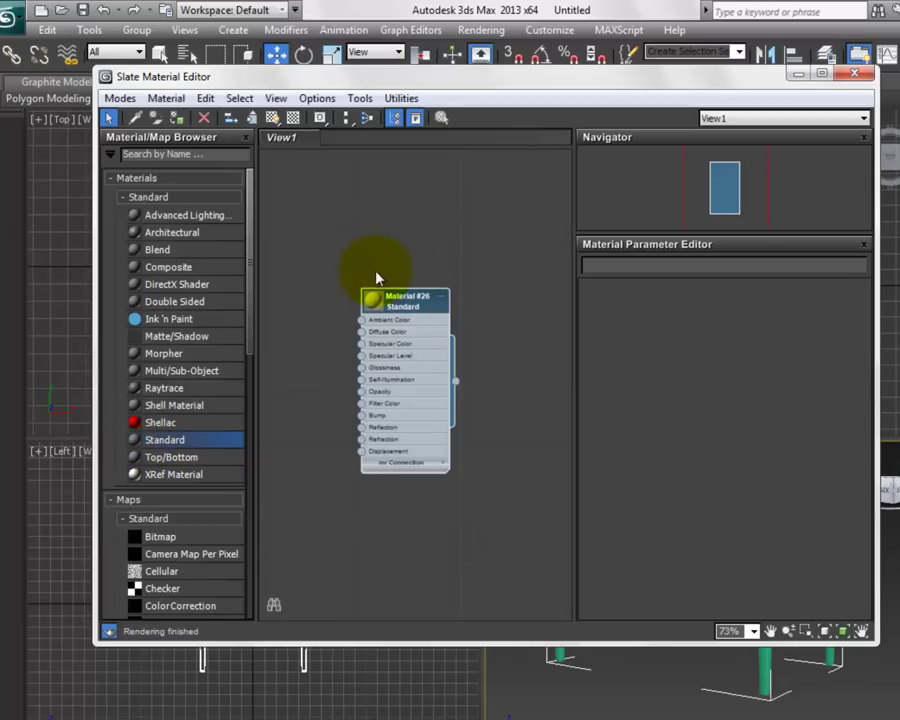
pyautogui.moveTo(410, 306); pyautogui.dragTo(413, 291)
pyautogui.scroll(5, 410, 291)
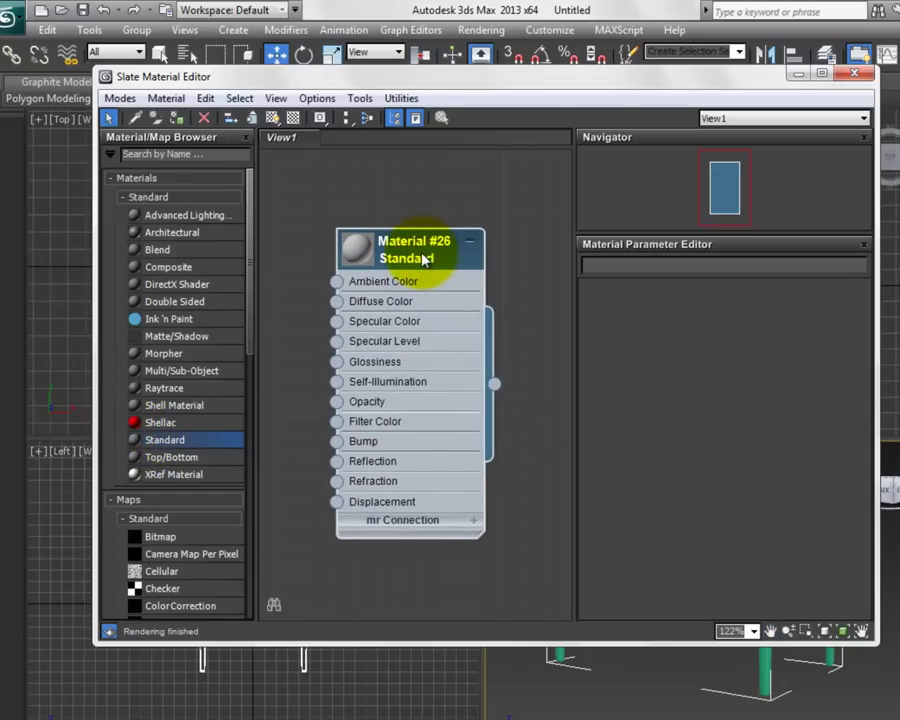
# Step: Assign the new Standard material to the selected table group
pyautogui.rightClick(420, 256)
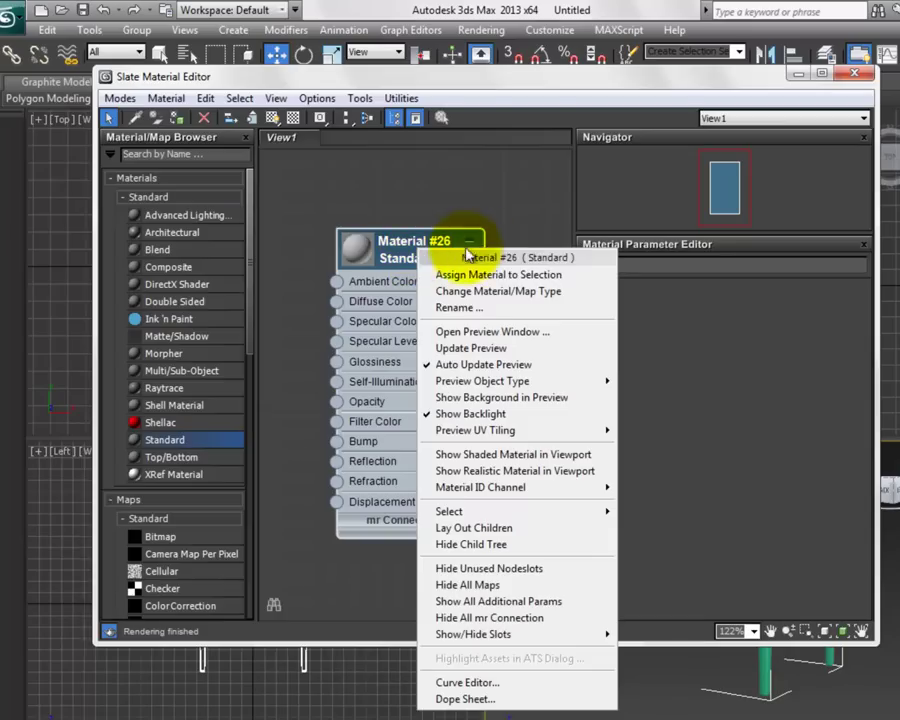
pyautogui.click(487, 275)
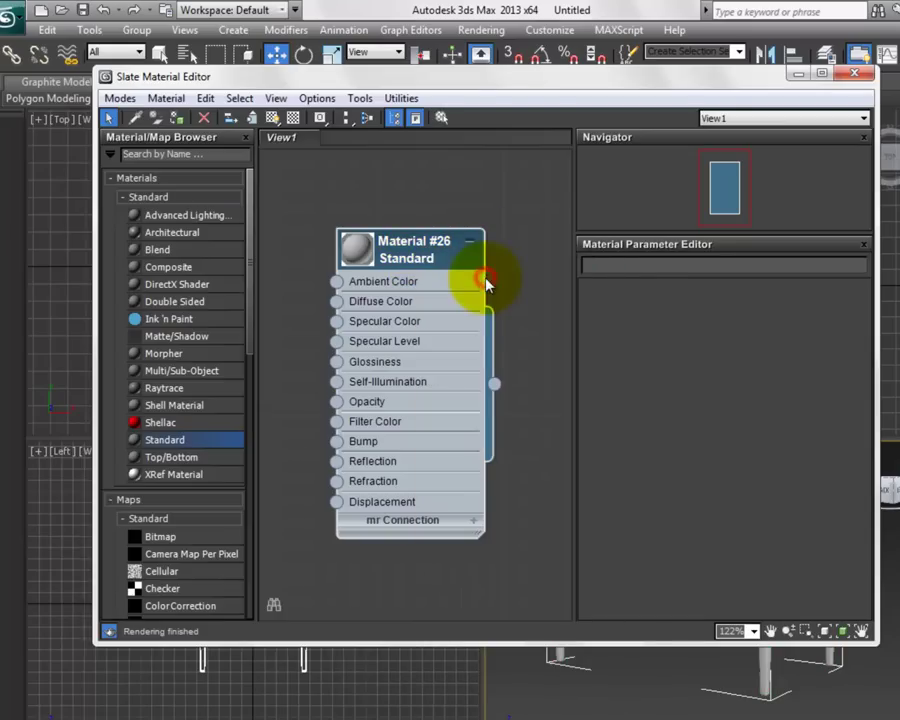
pyautogui.moveTo(448, 261); pyautogui.dragTo(442, 249)
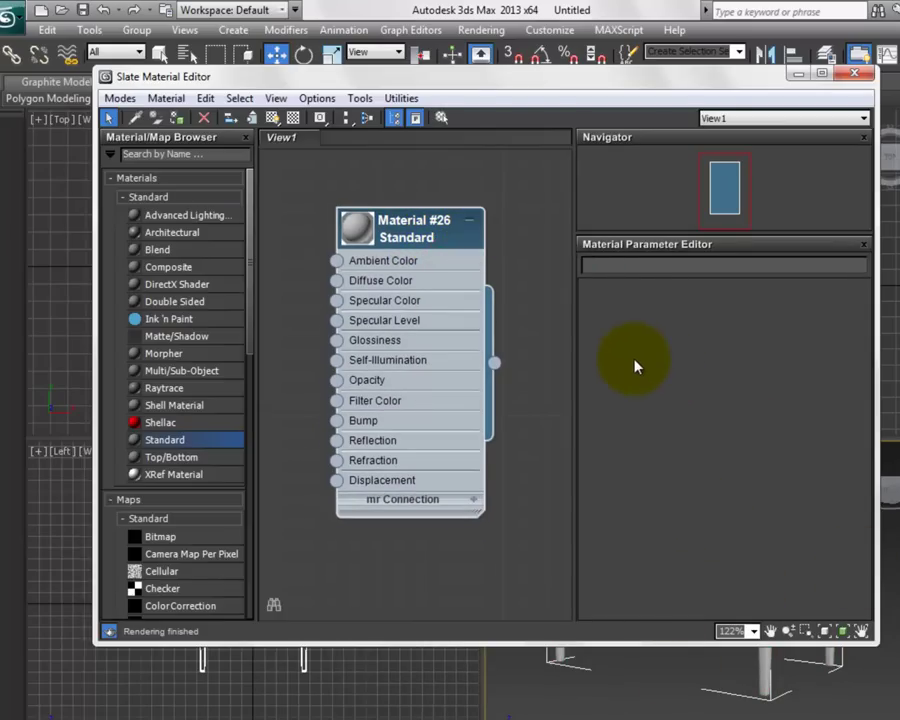
# Step: Give the Standard material a Bitmap diffuse map using the image wood004x04.jpg
pyautogui.doubleClick(433, 231)
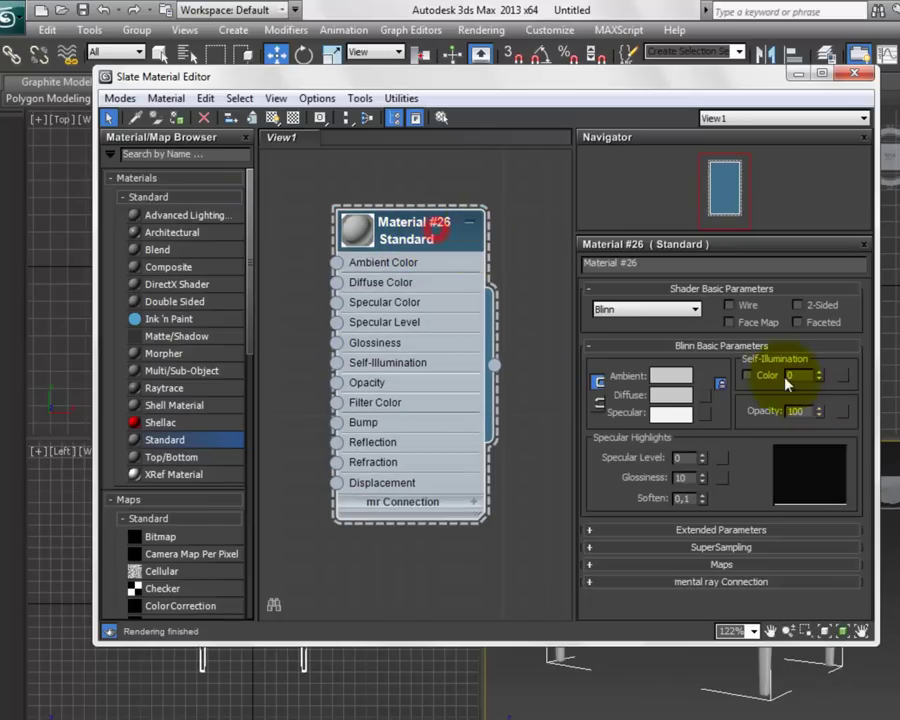
pyautogui.click(707, 403)
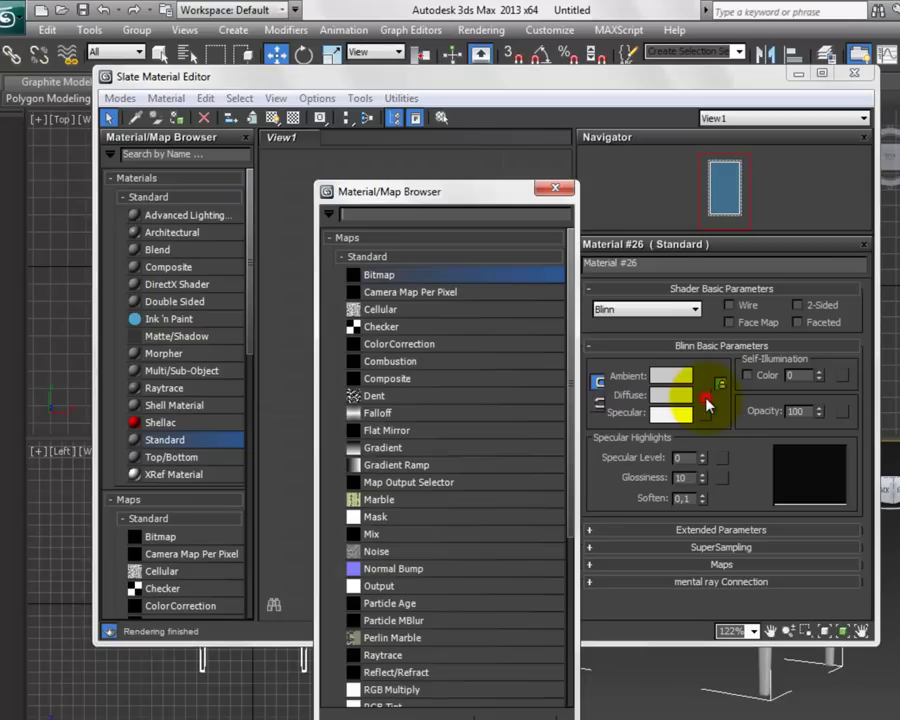
pyautogui.doubleClick(399, 276)
pyautogui.moveTo(462, 196); pyautogui.dragTo(460, 357)
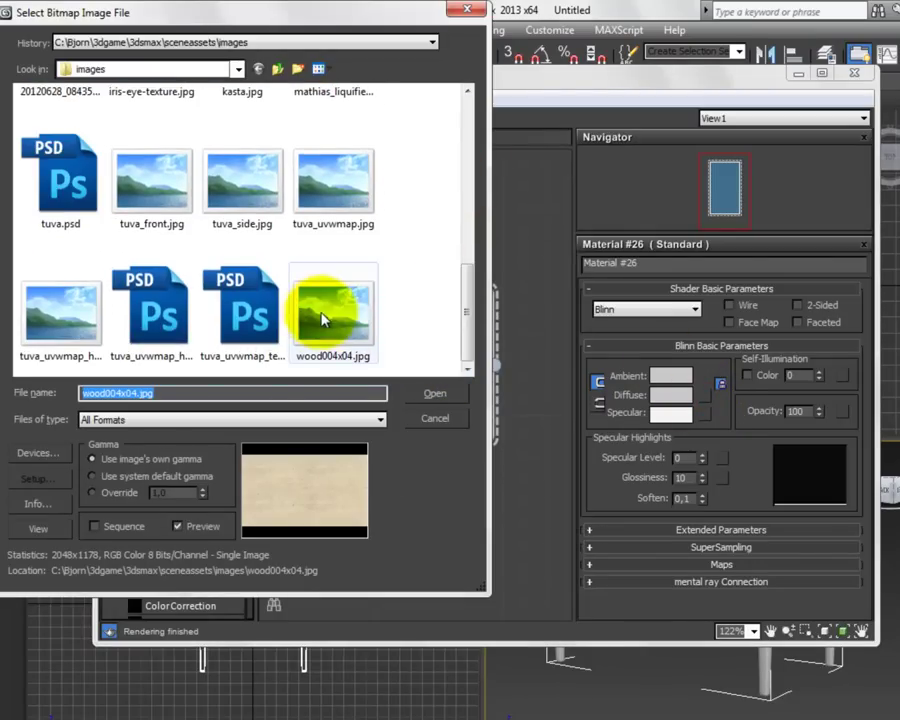
pyautogui.click(328, 317)
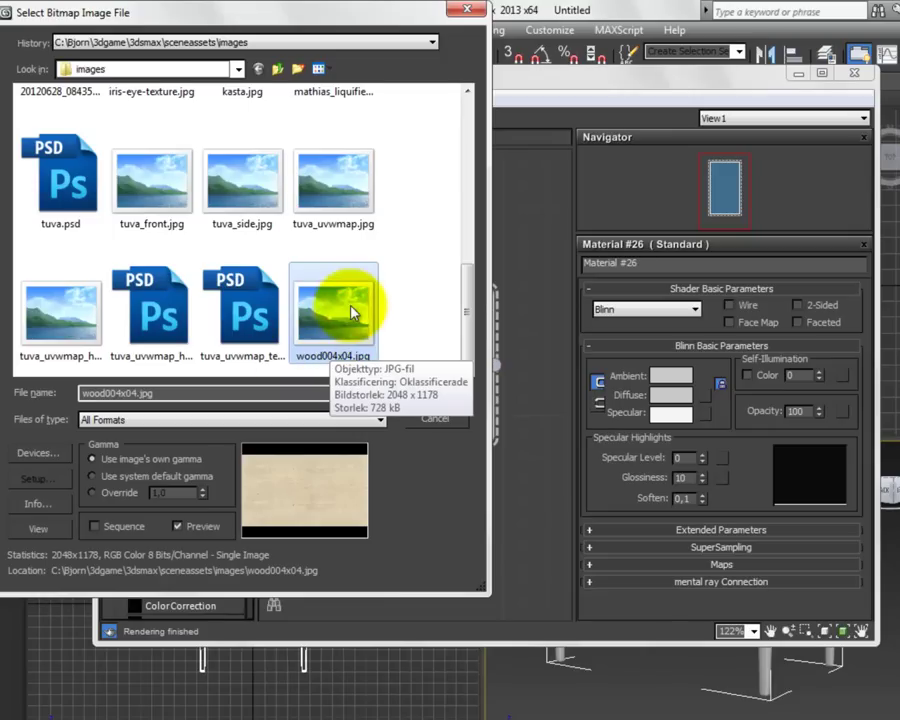
pyautogui.click(341, 313)
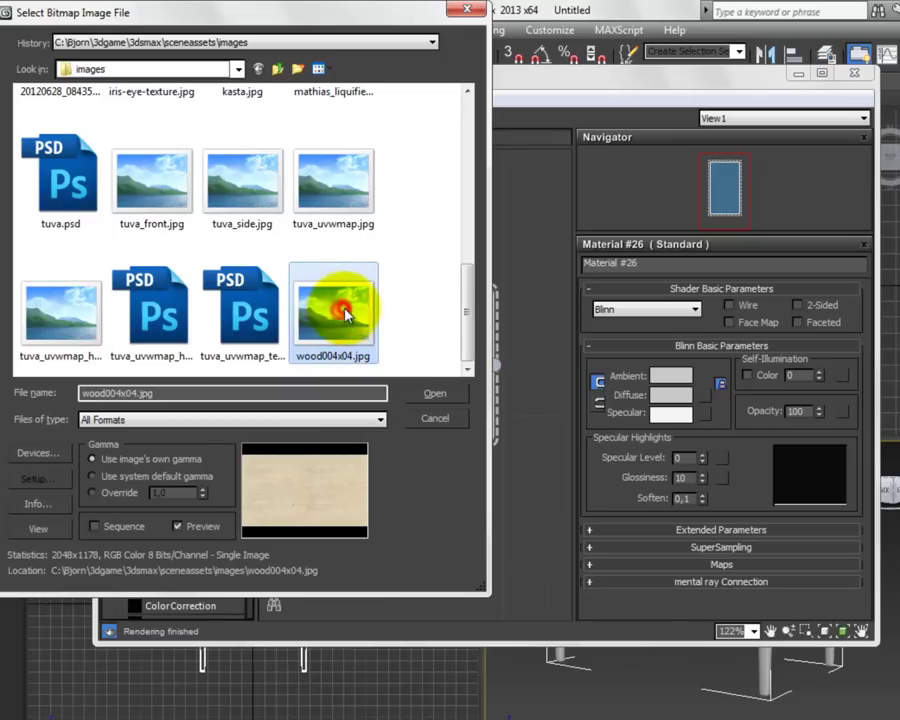
pyautogui.click(450, 396)
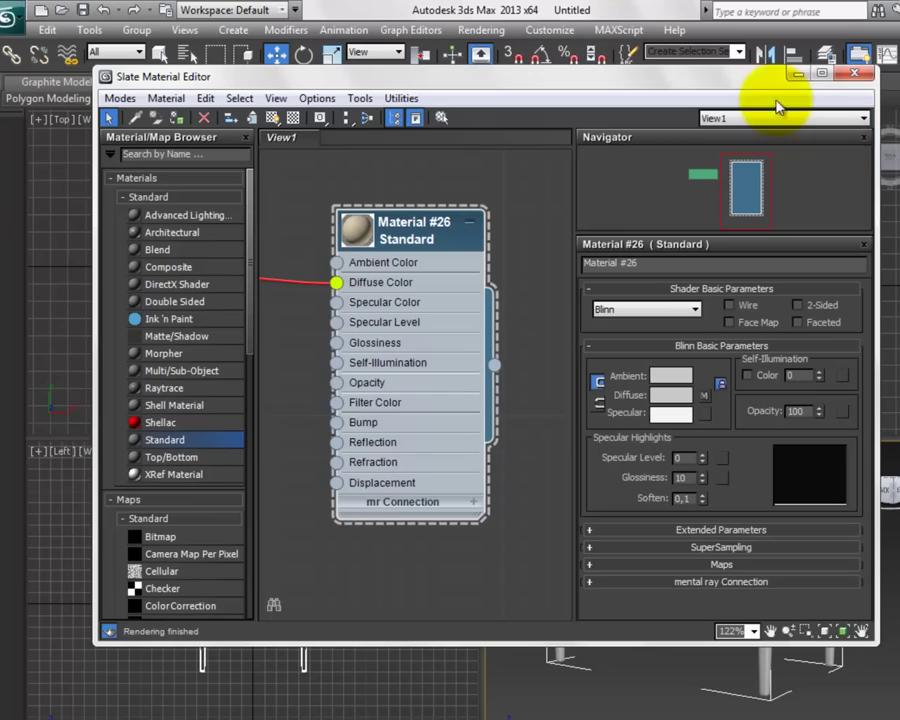
# Step: Show the shaded wood material in the viewport and move the material editor clear of the Perspective view
pyautogui.moveTo(408, 273); pyautogui.dragTo(483, 321, button='middle')
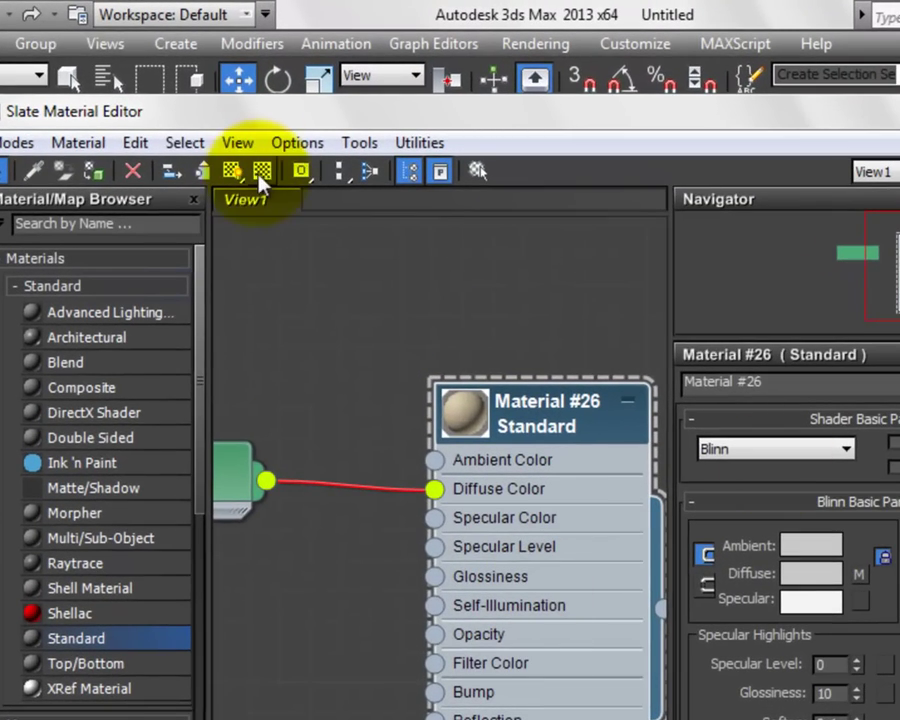
pyautogui.click(232, 172)
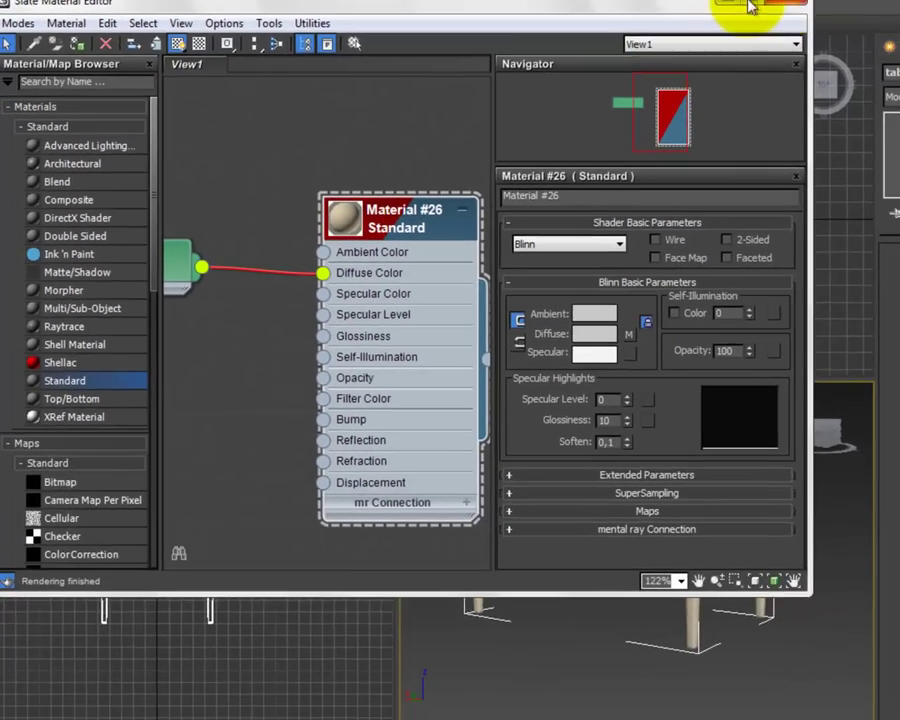
pyautogui.moveTo(700, 8); pyautogui.dragTo(173, 93)
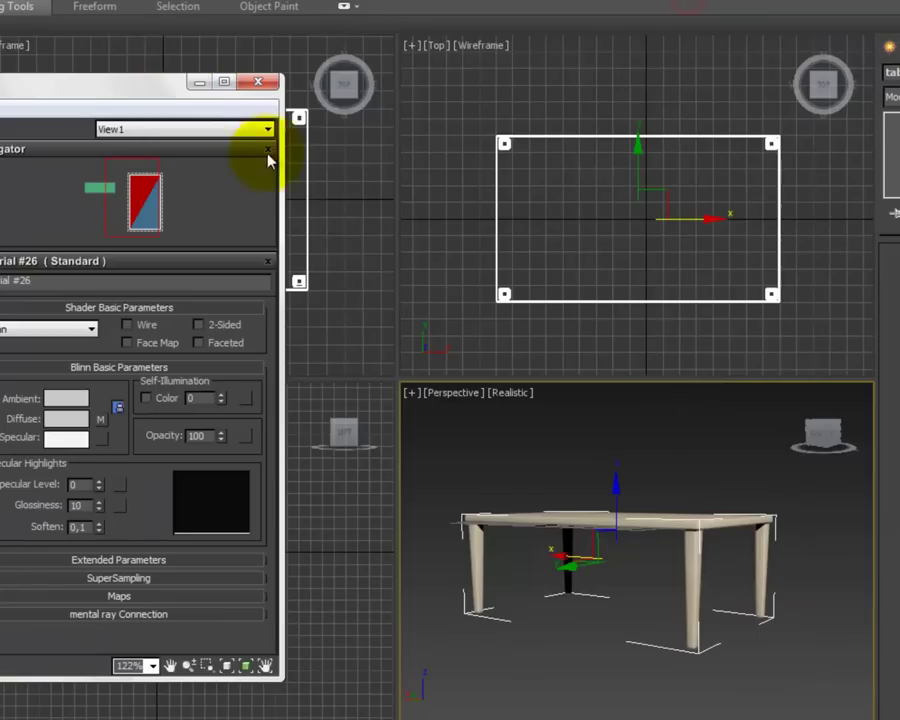
# Step: Deselect the table and render the Perspective view with the tabletop seen from above
pyautogui.click(690, 545)
pyautogui.keyDown('alt'); pyautogui.moveTo(686, 560); pyautogui.dragTo(750, 515, button='middle'); pyautogui.keyUp('alt')
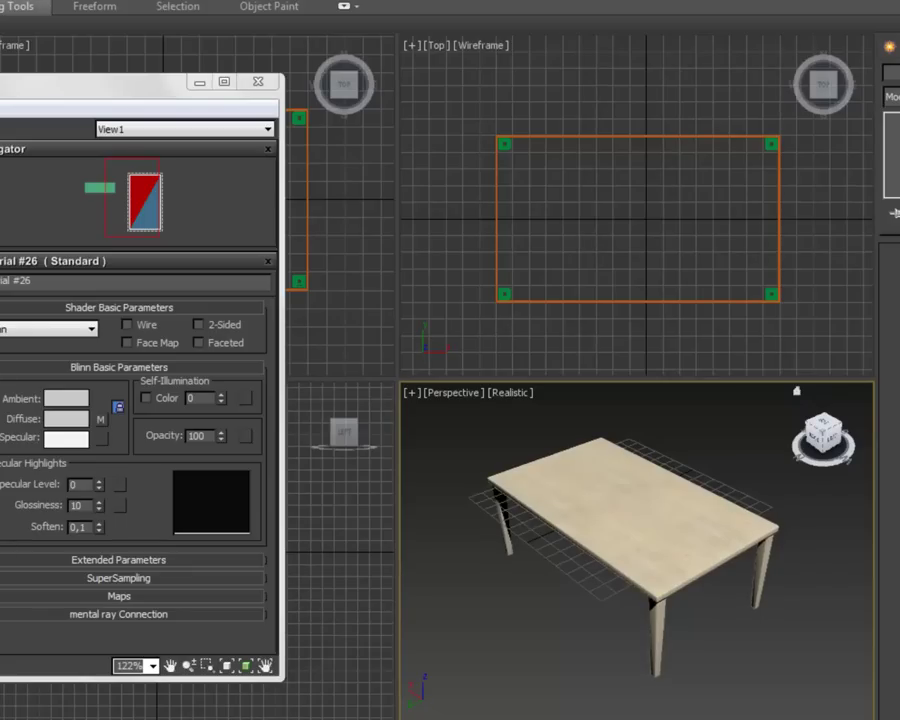
pyautogui.hotkey('shift', 'q')
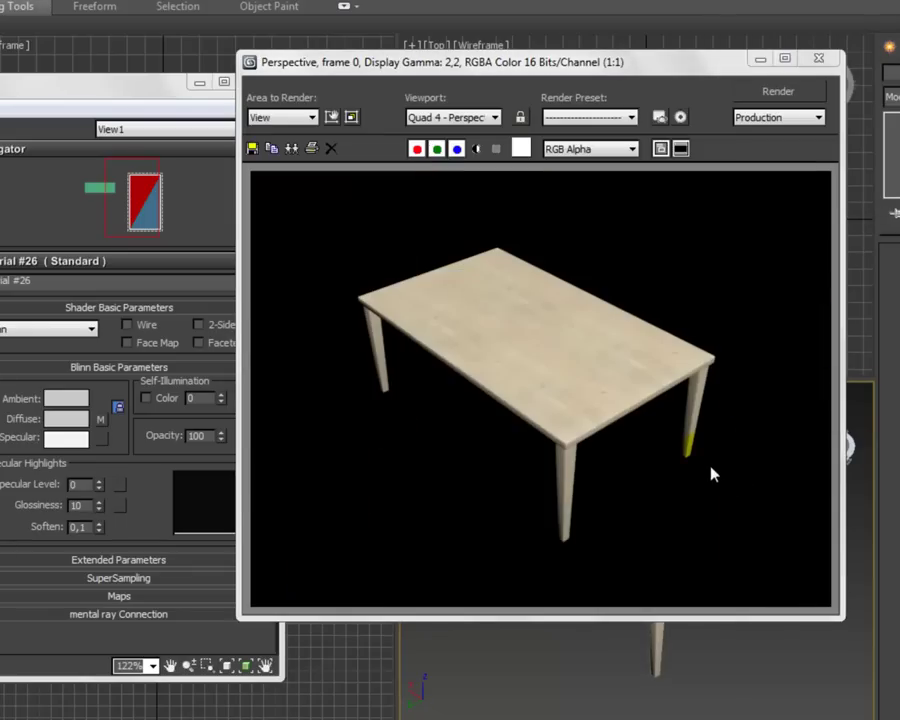